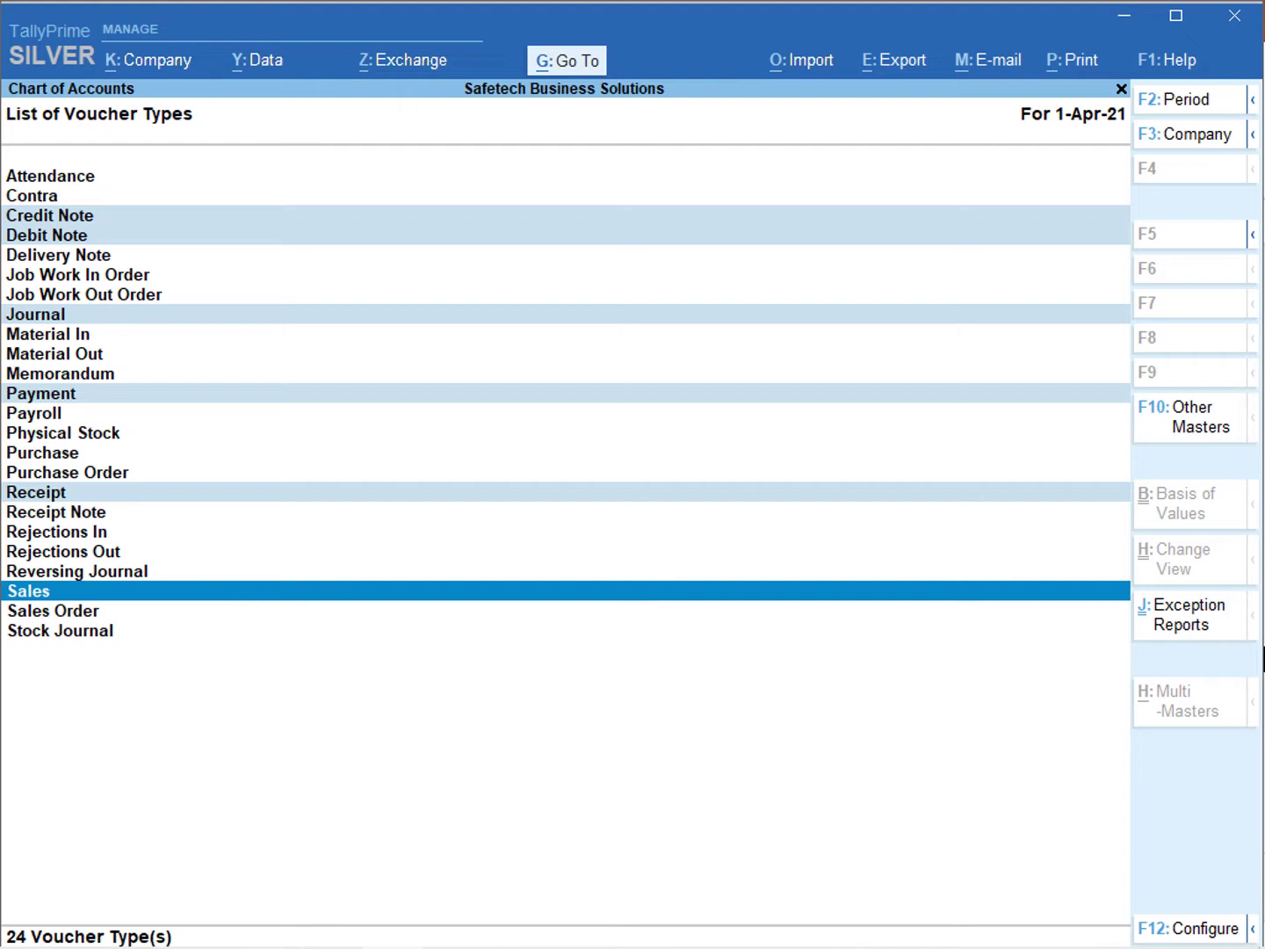
click(43, 454)
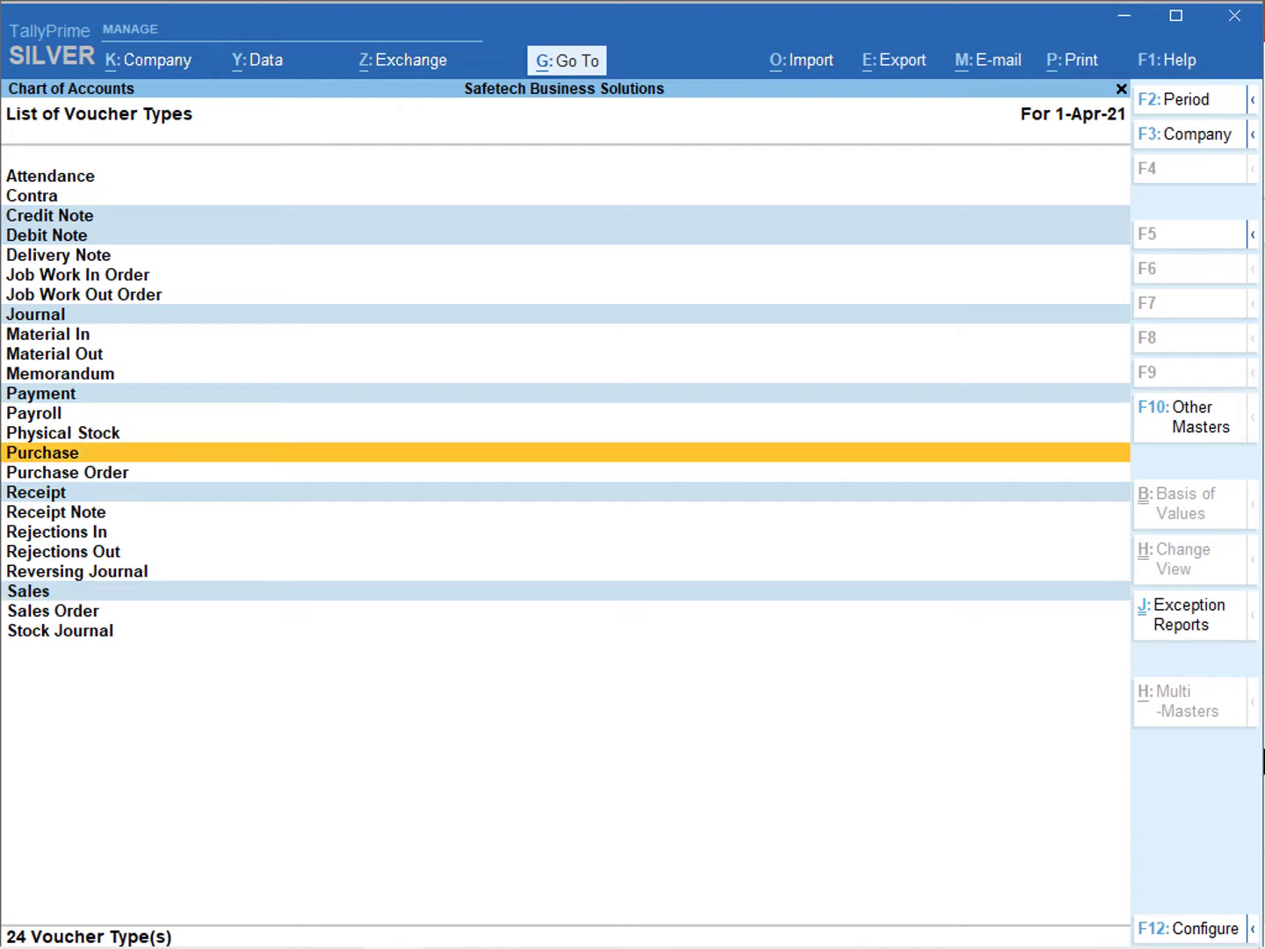
key(Return)
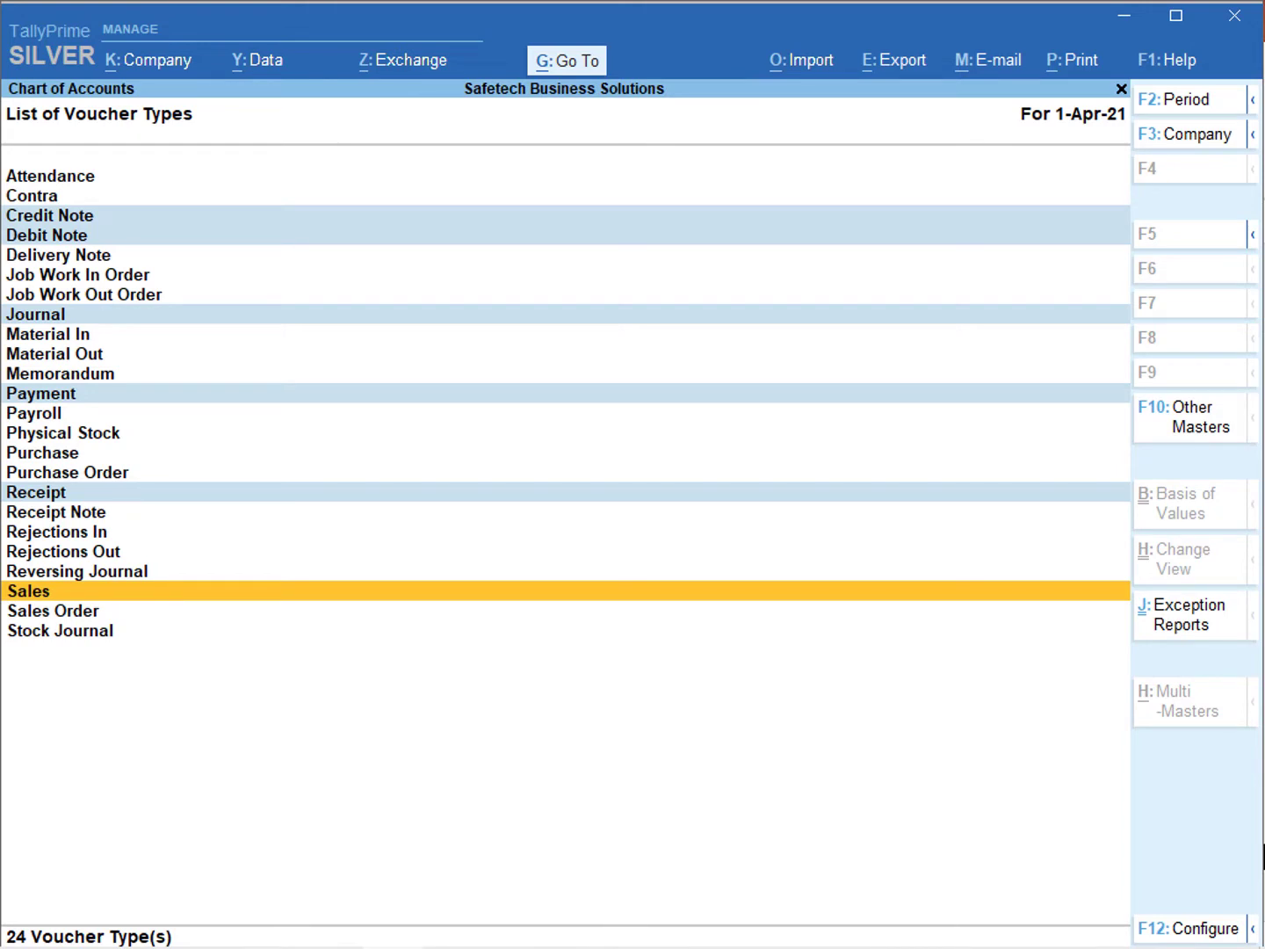
Leave the voucher type list and open the Sales voucher type for alteration.
key(Escape)
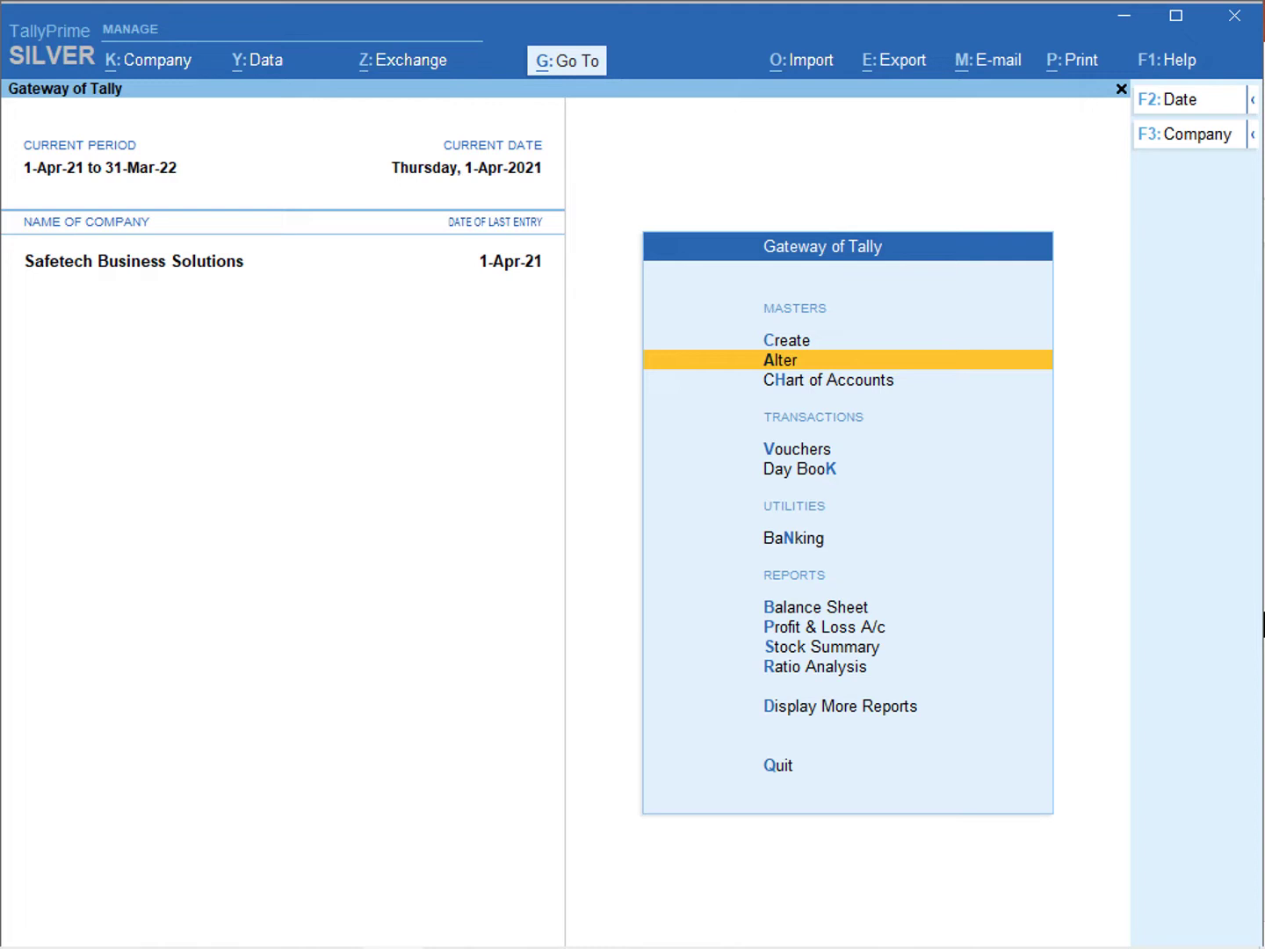
key(Return)
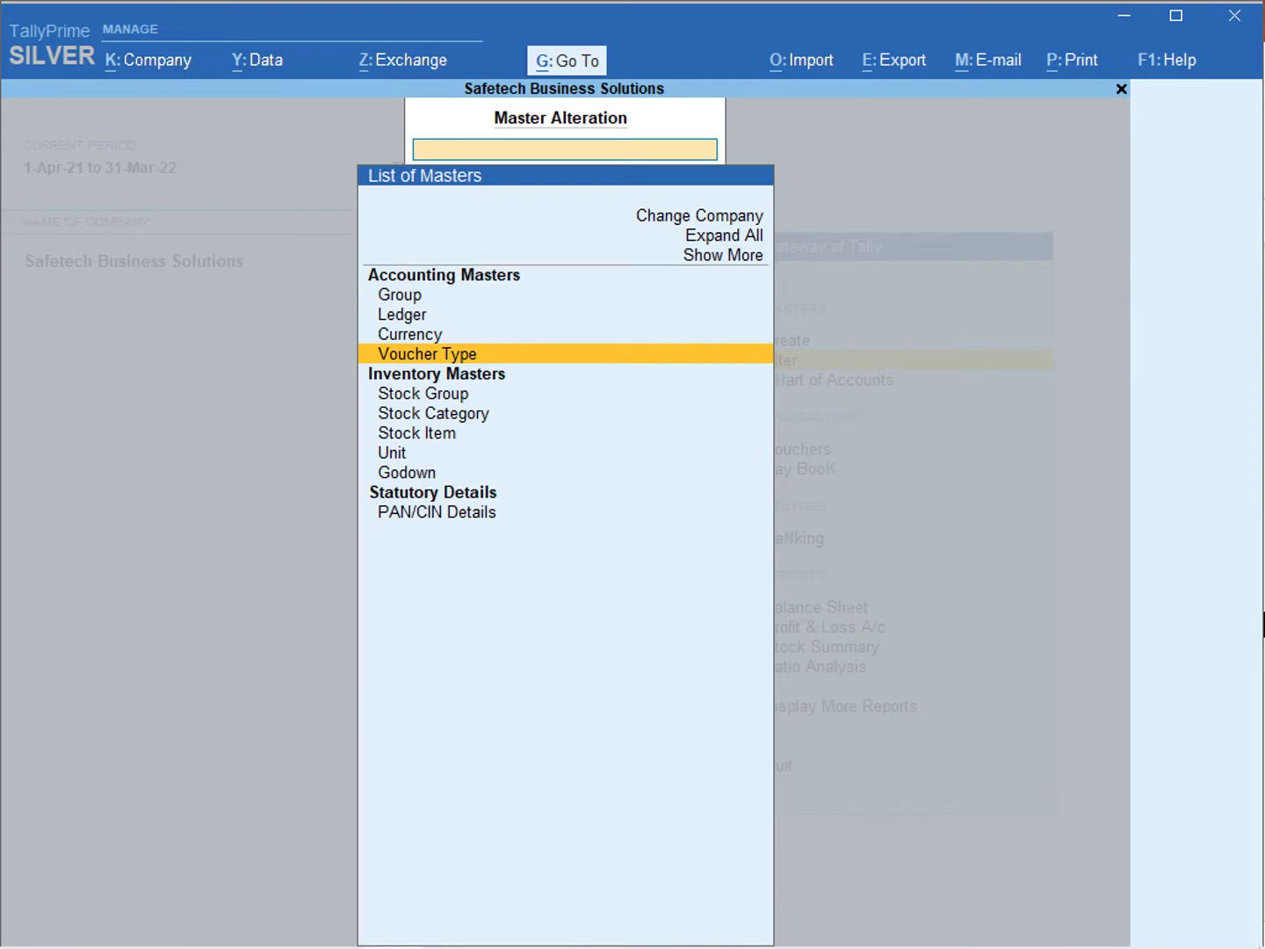
key(Return)
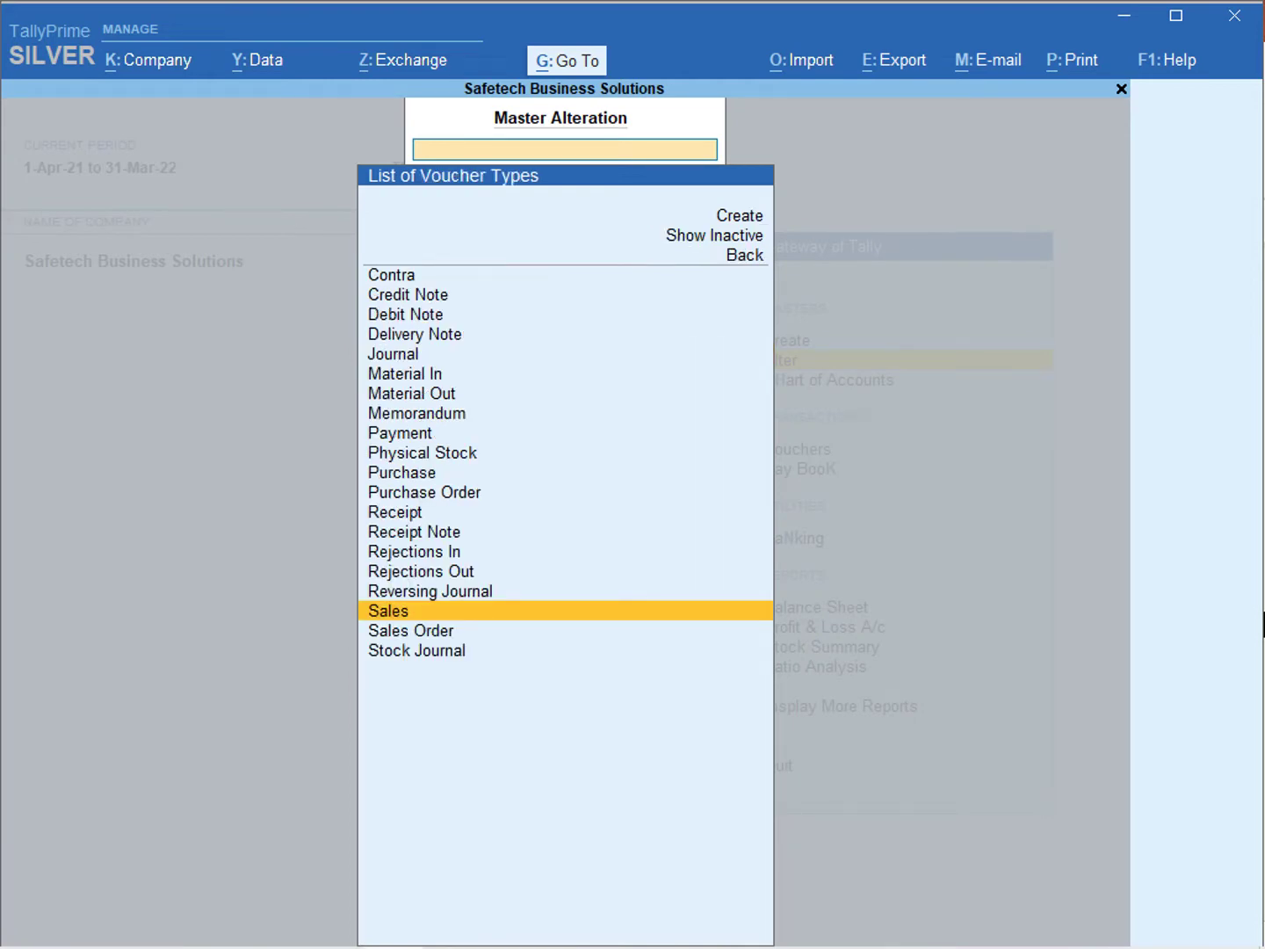
key(Return)
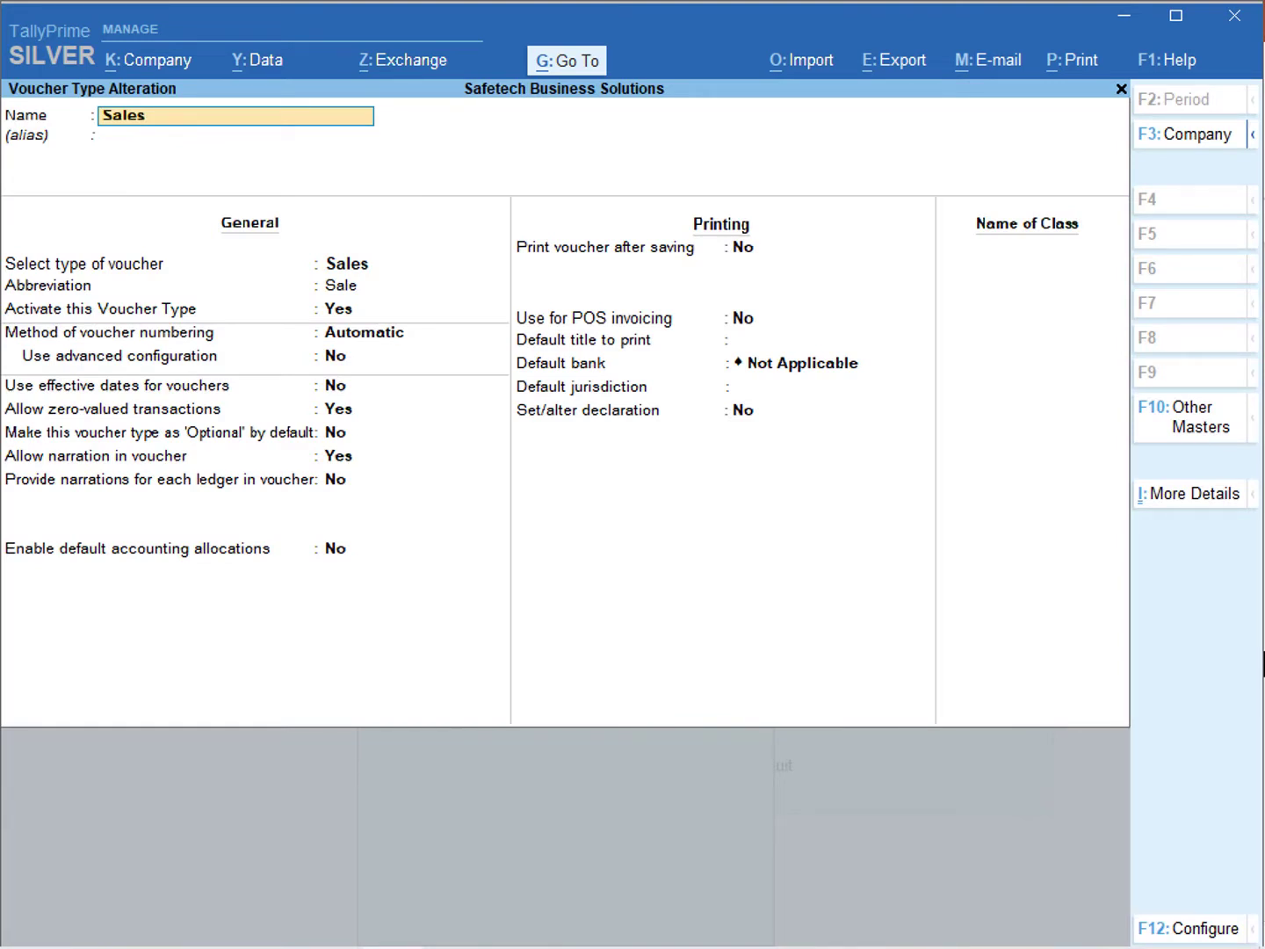
Set the Sales voucher numbering method to Manual with duplicate prevention turned on, and save the voucher type.
click(365, 333)
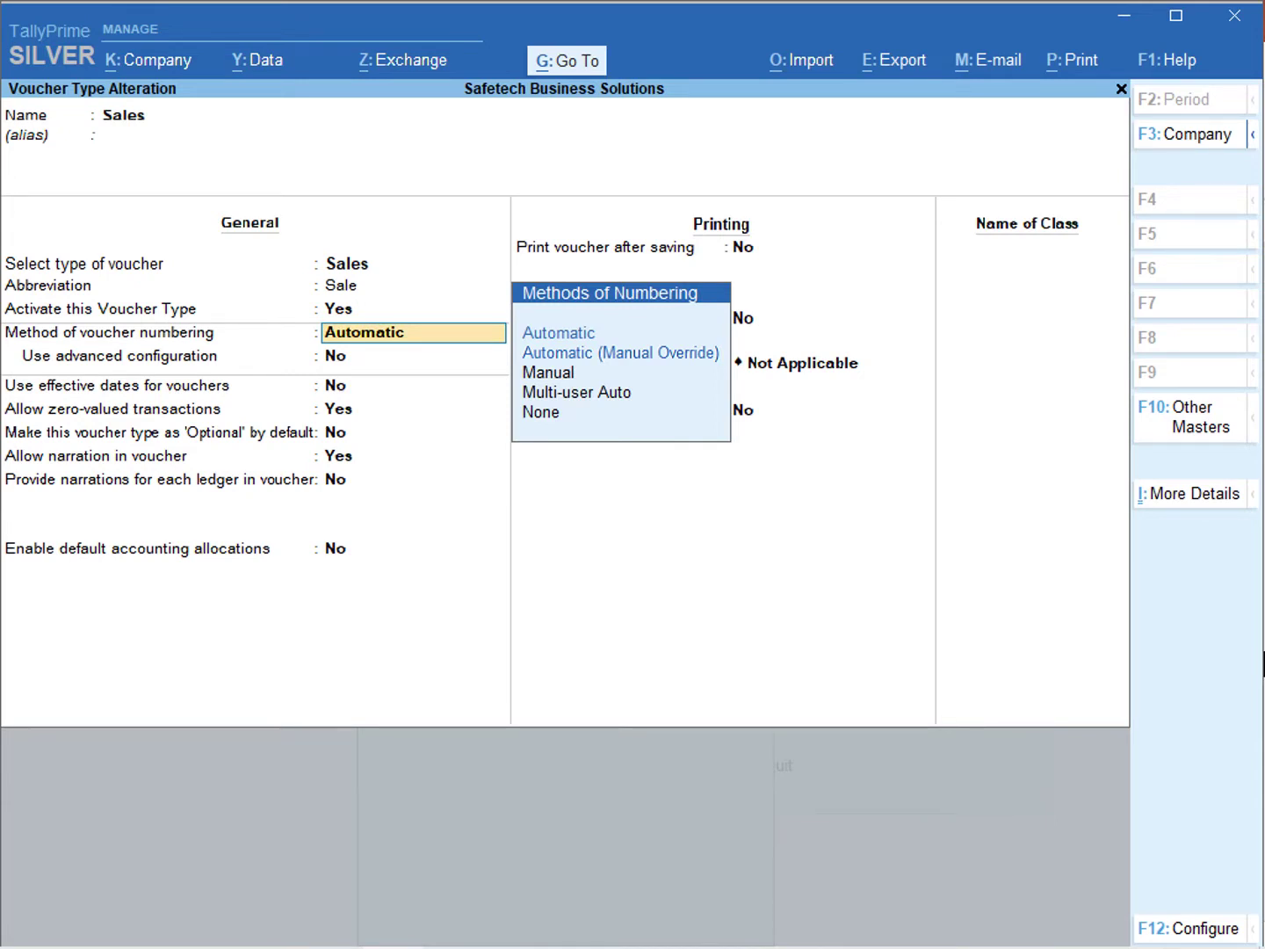
key(Down)
key(Down)
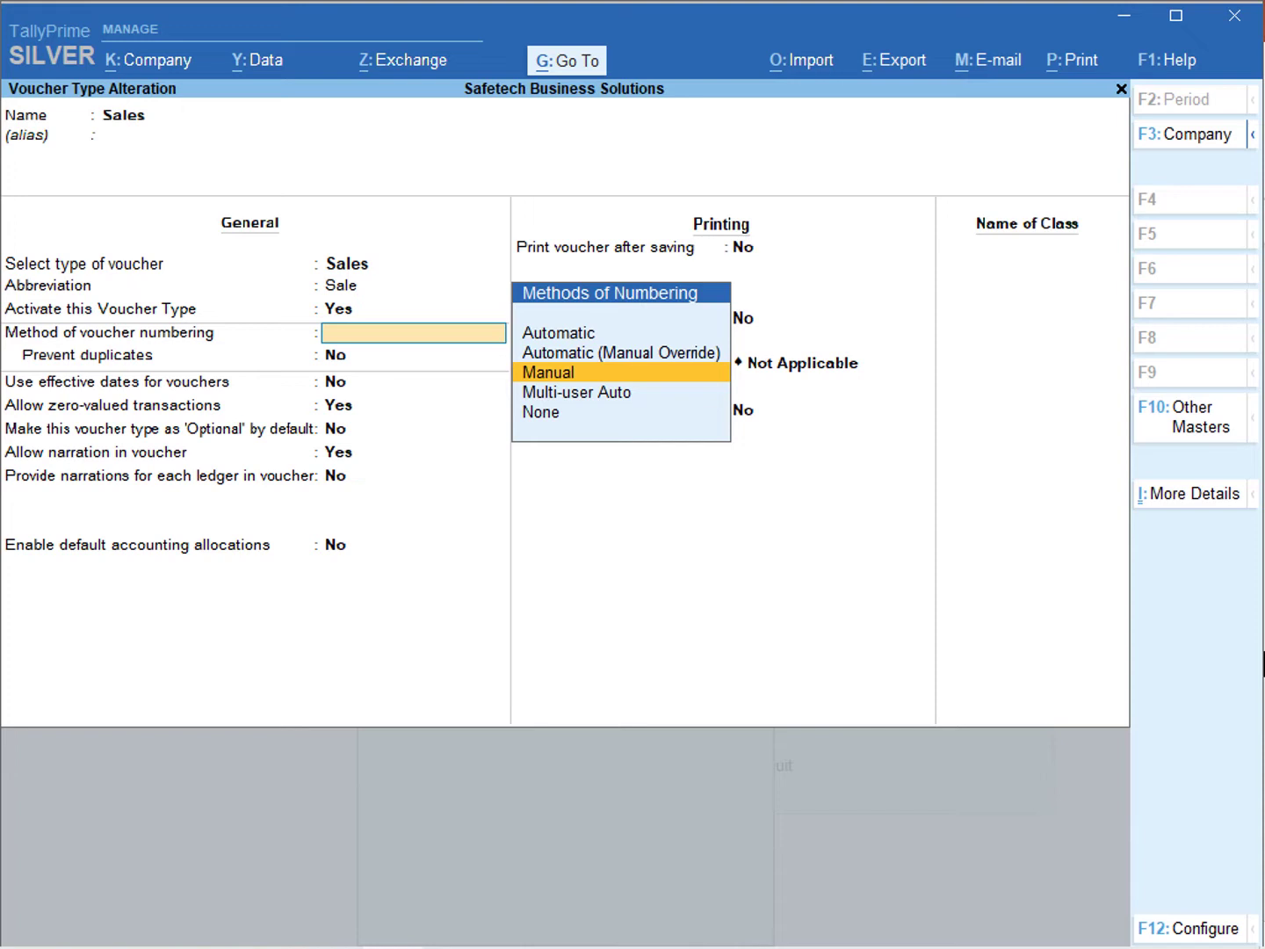
key(Return)
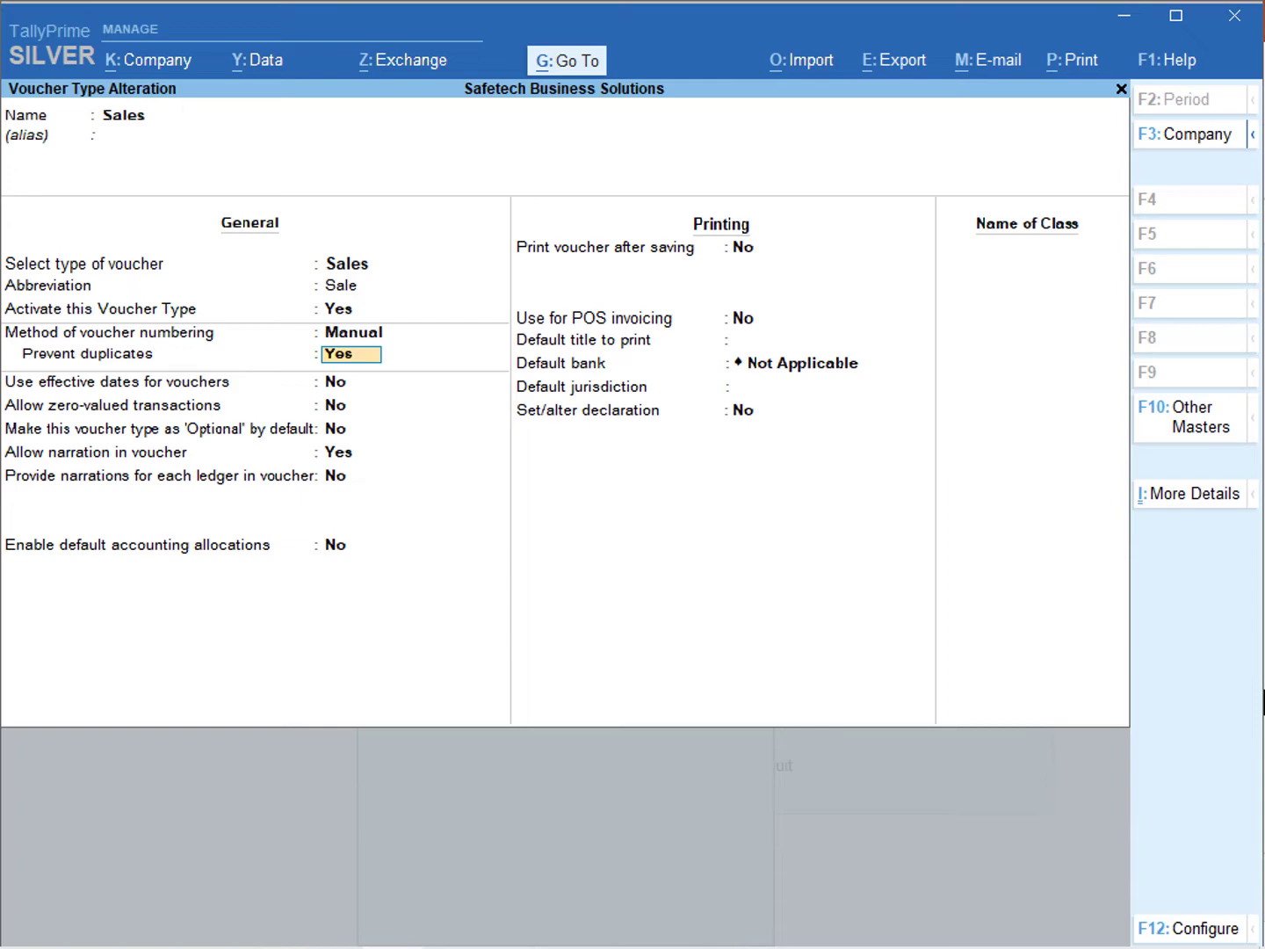
key(ctrl+a)
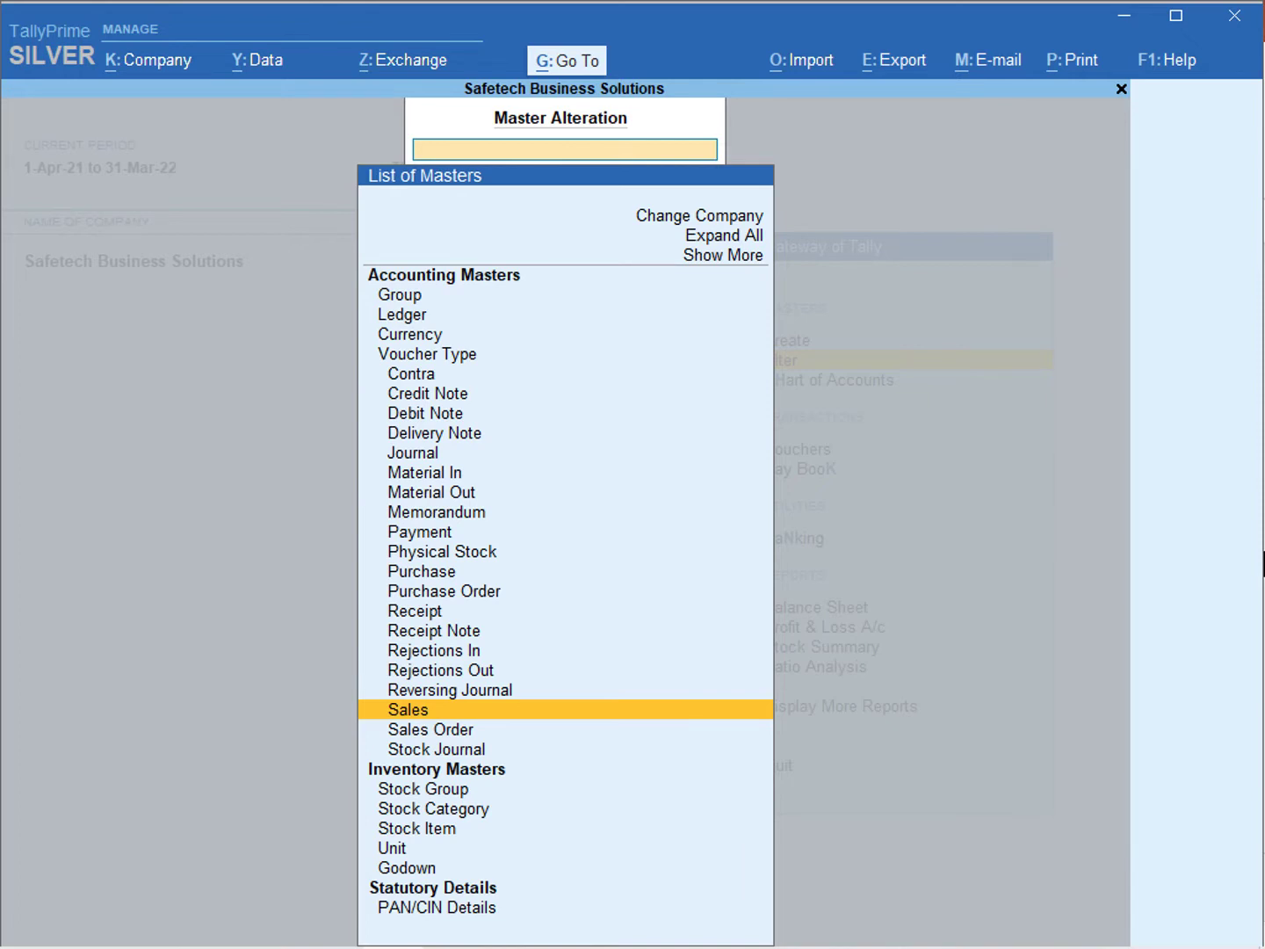
Open a new sales voucher to examine its voucher number field.
click(562, 61)
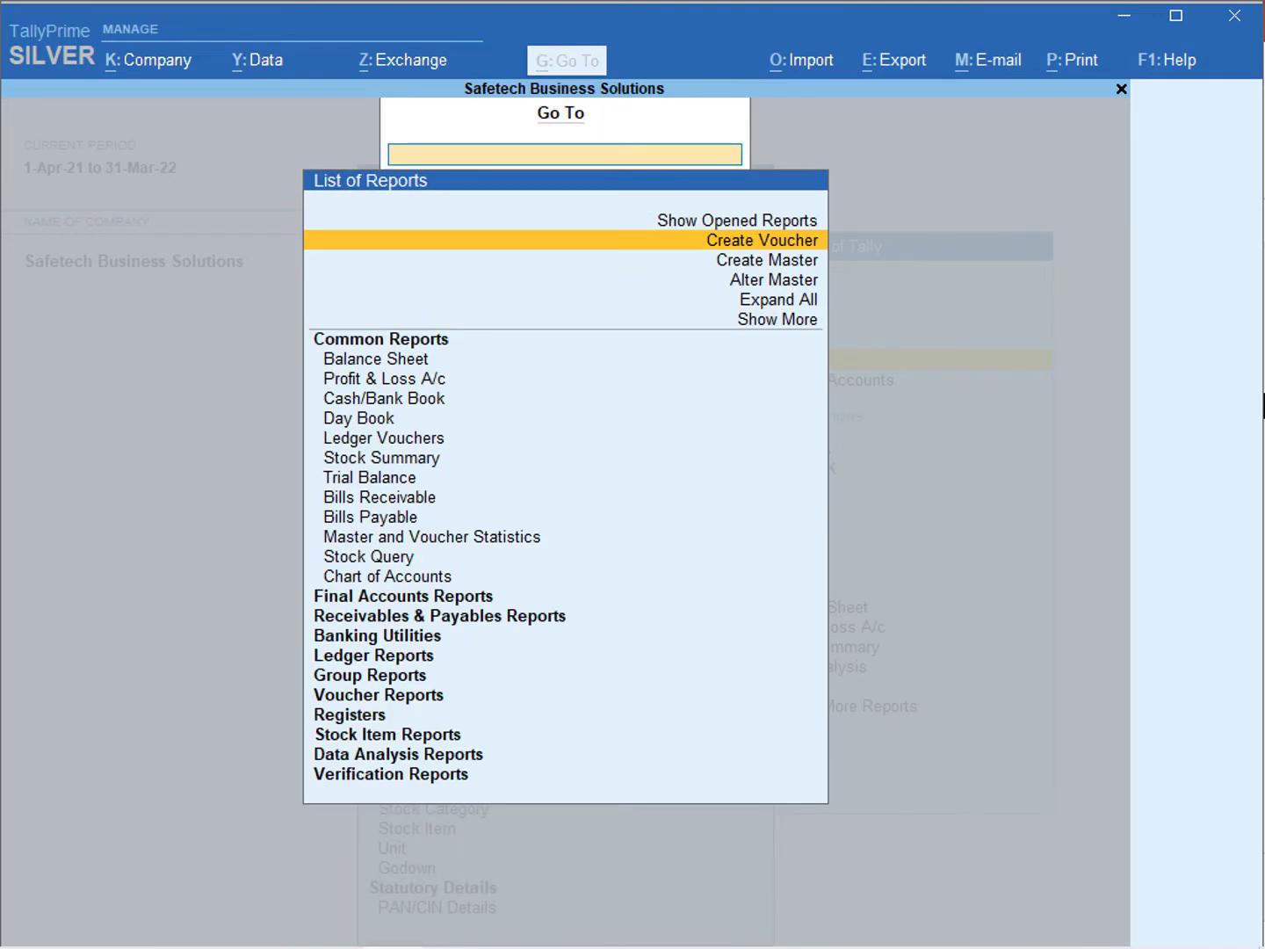
key(Return)
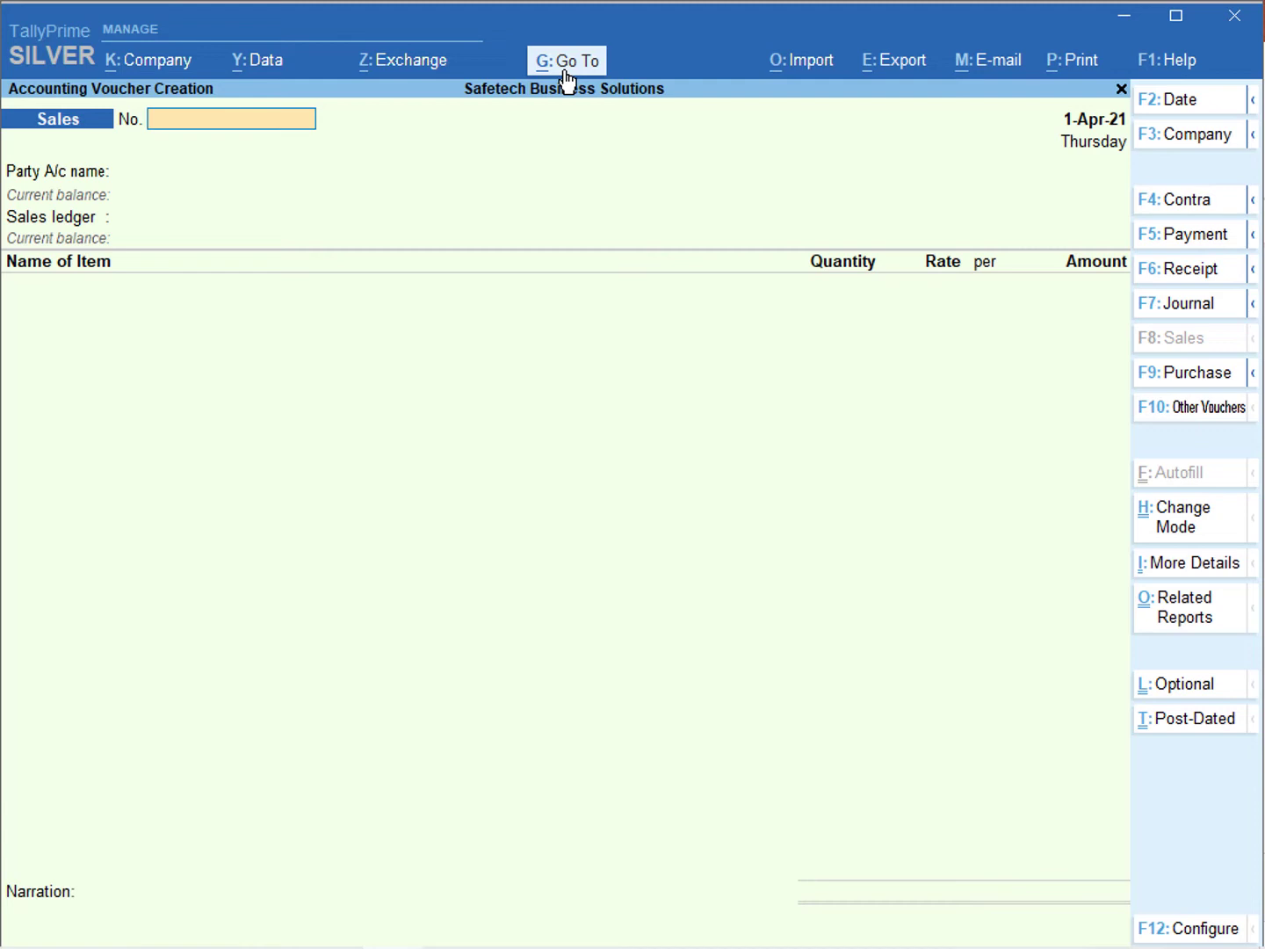
Go from the sales voucher entry to the Sales voucher type master and open it for alteration.
click(567, 61)
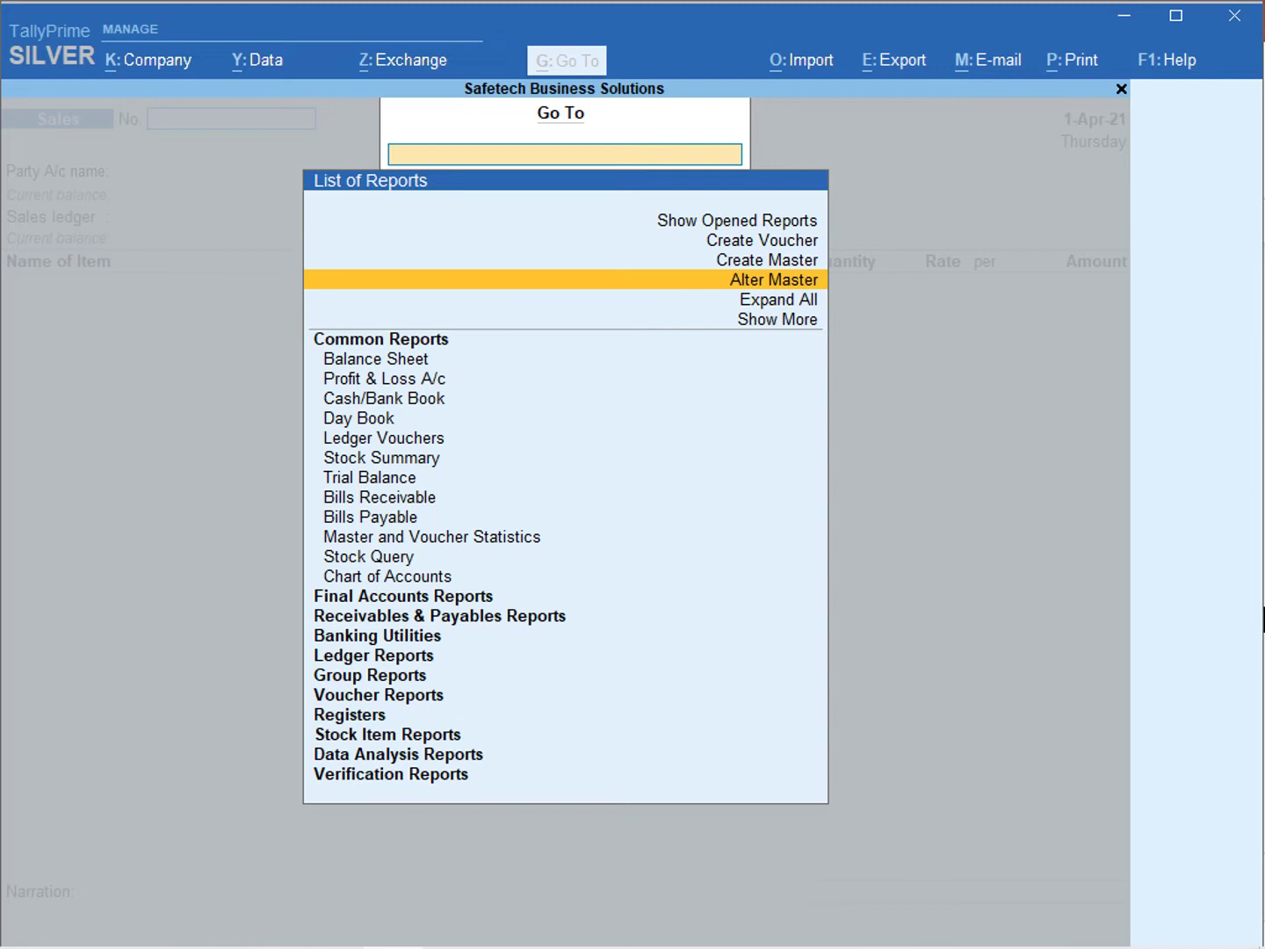
key(Return)
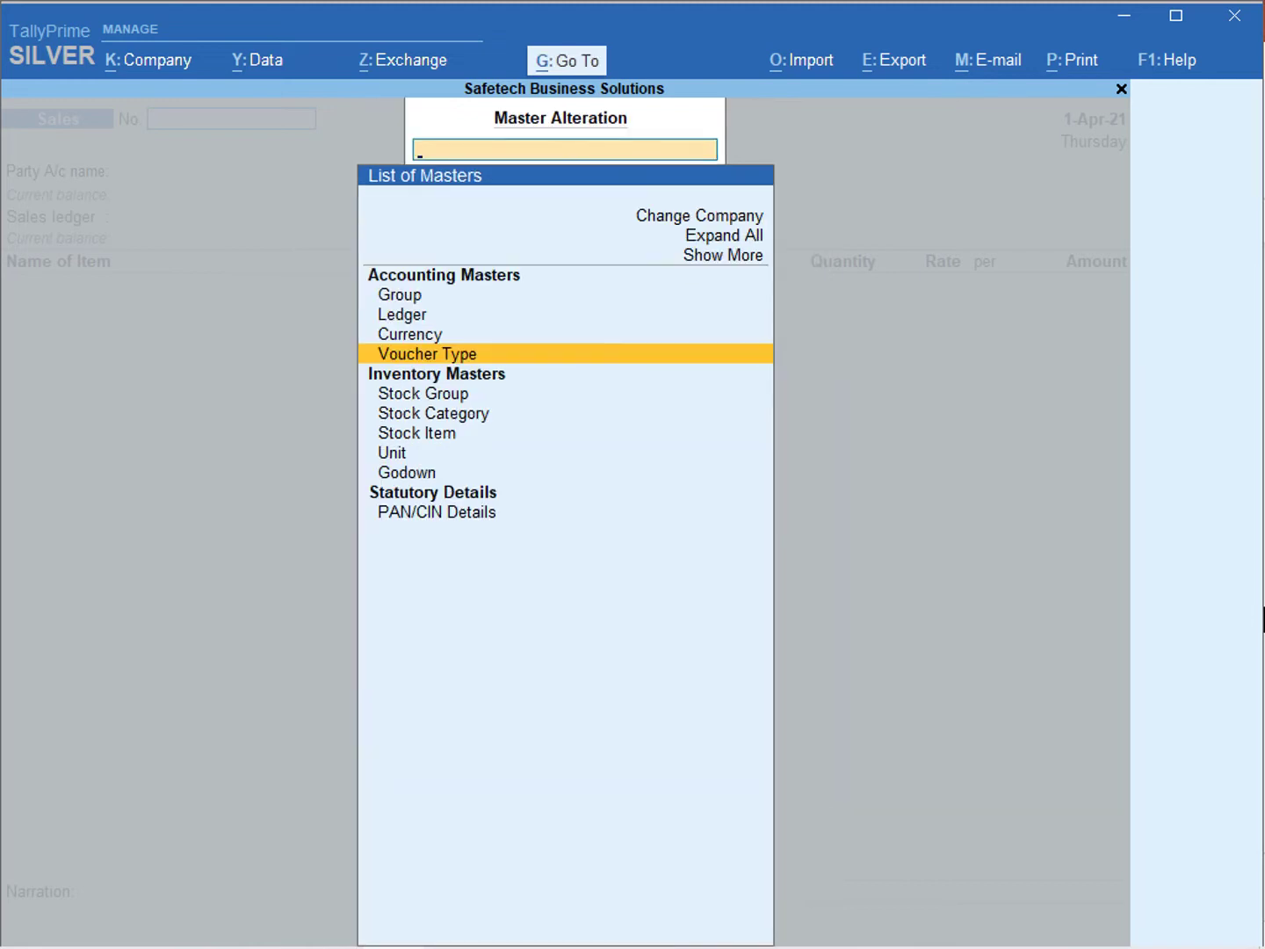
key(Return)
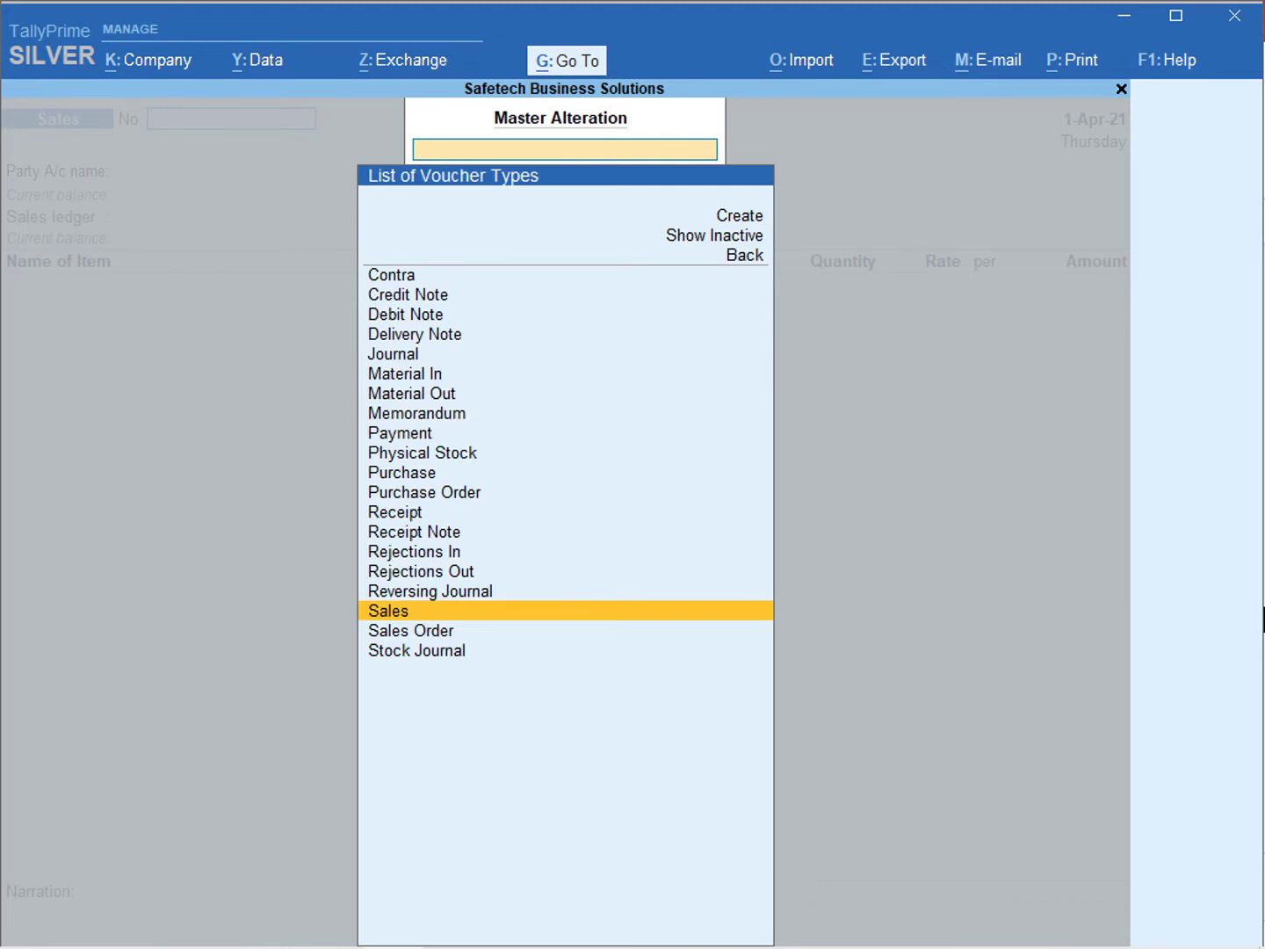
key(Return)
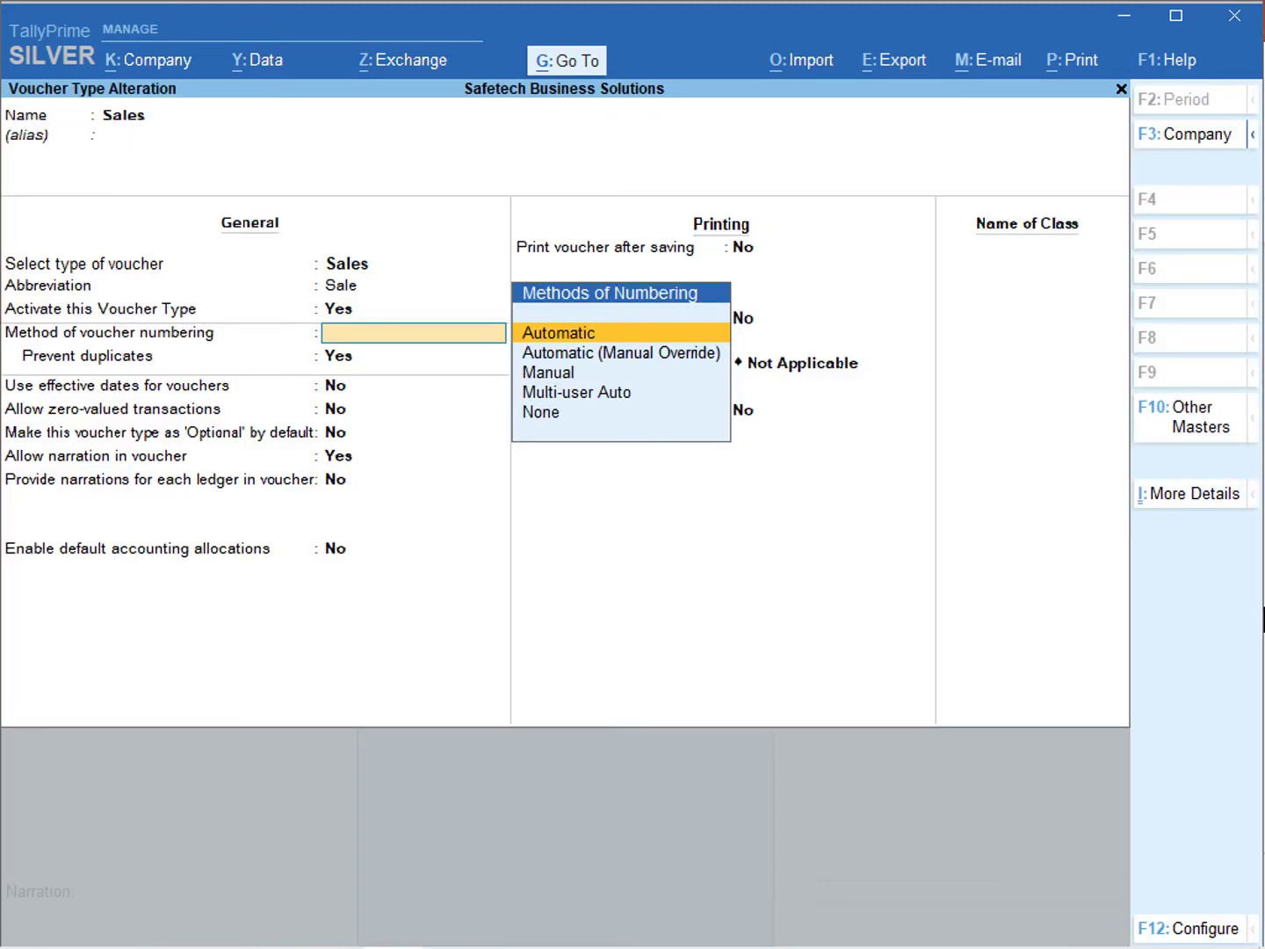
Set the numbering method to Automatic (Manual Override), keep duplicate prevention on and enable the advanced configuration.
key(Down)
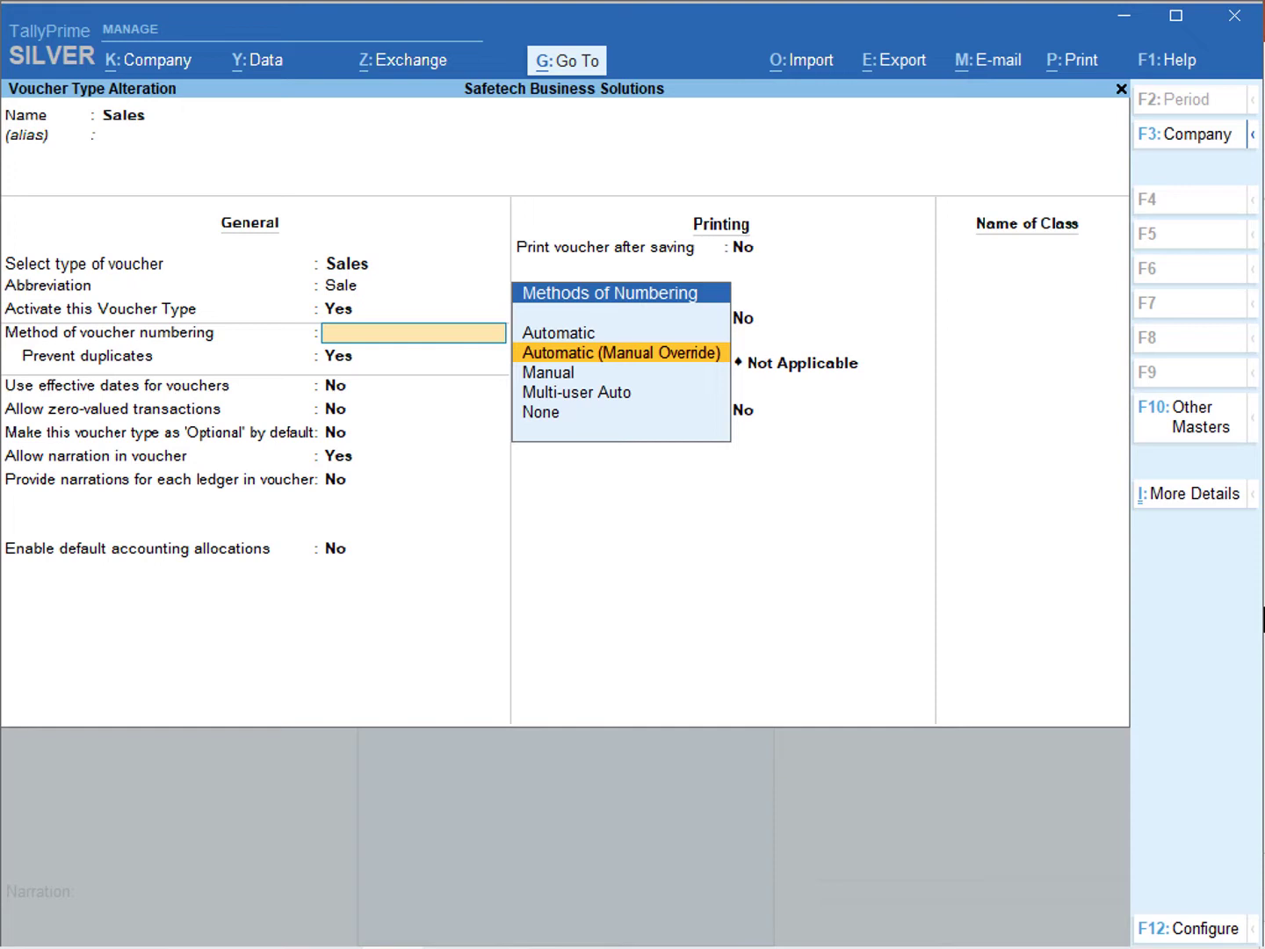
key(Return)
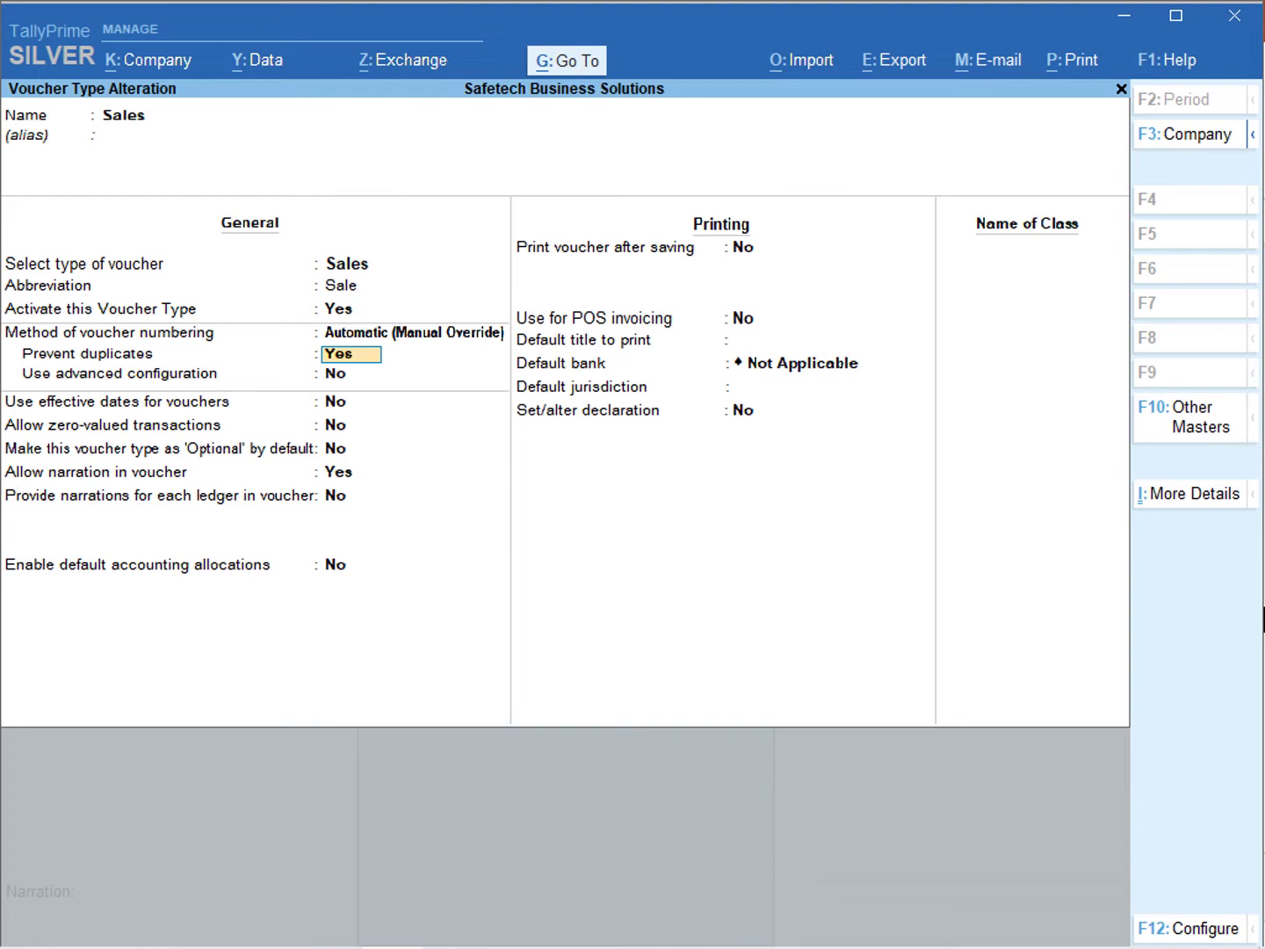
key(Return)
key(y)
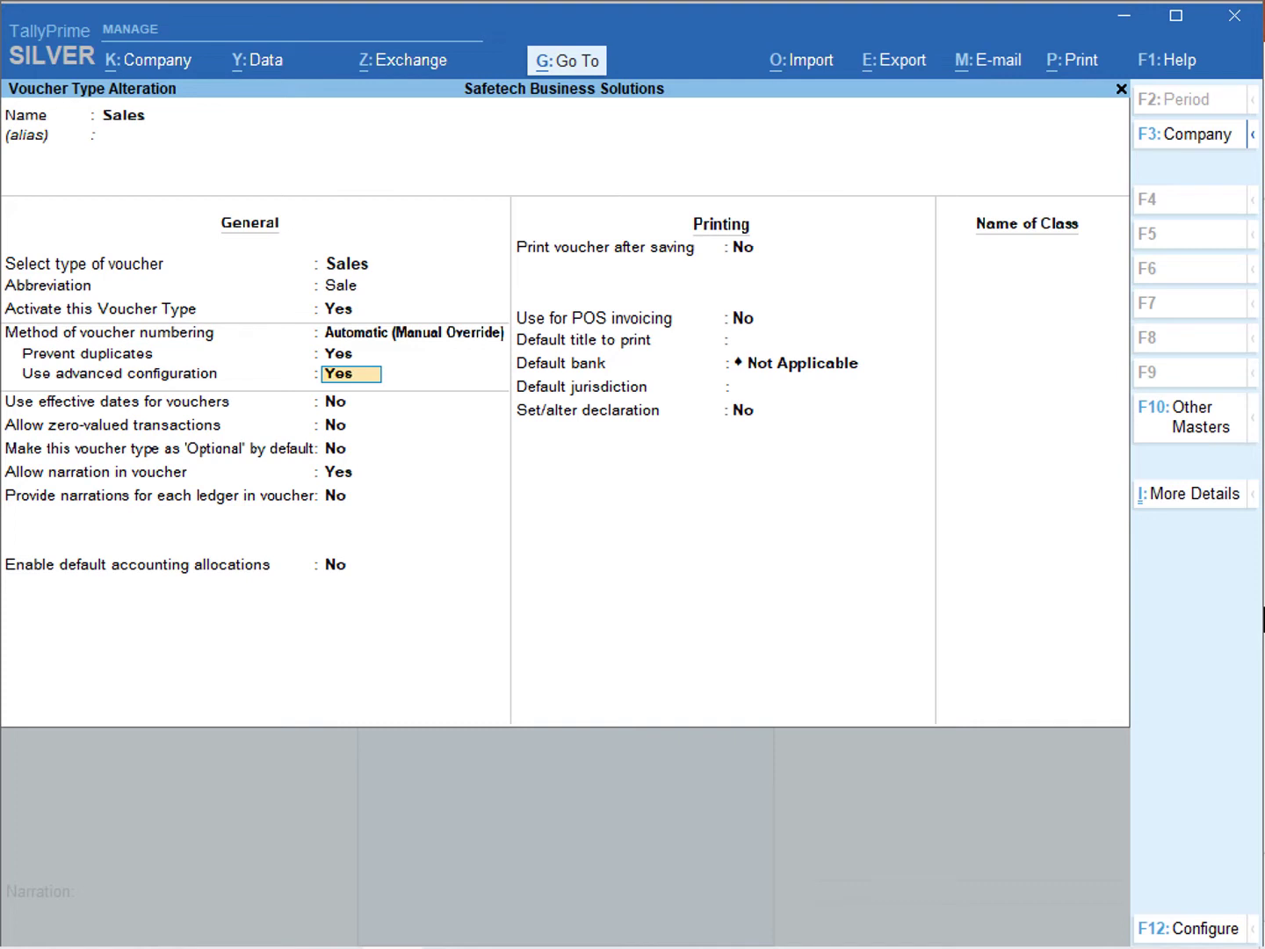
key(Return)
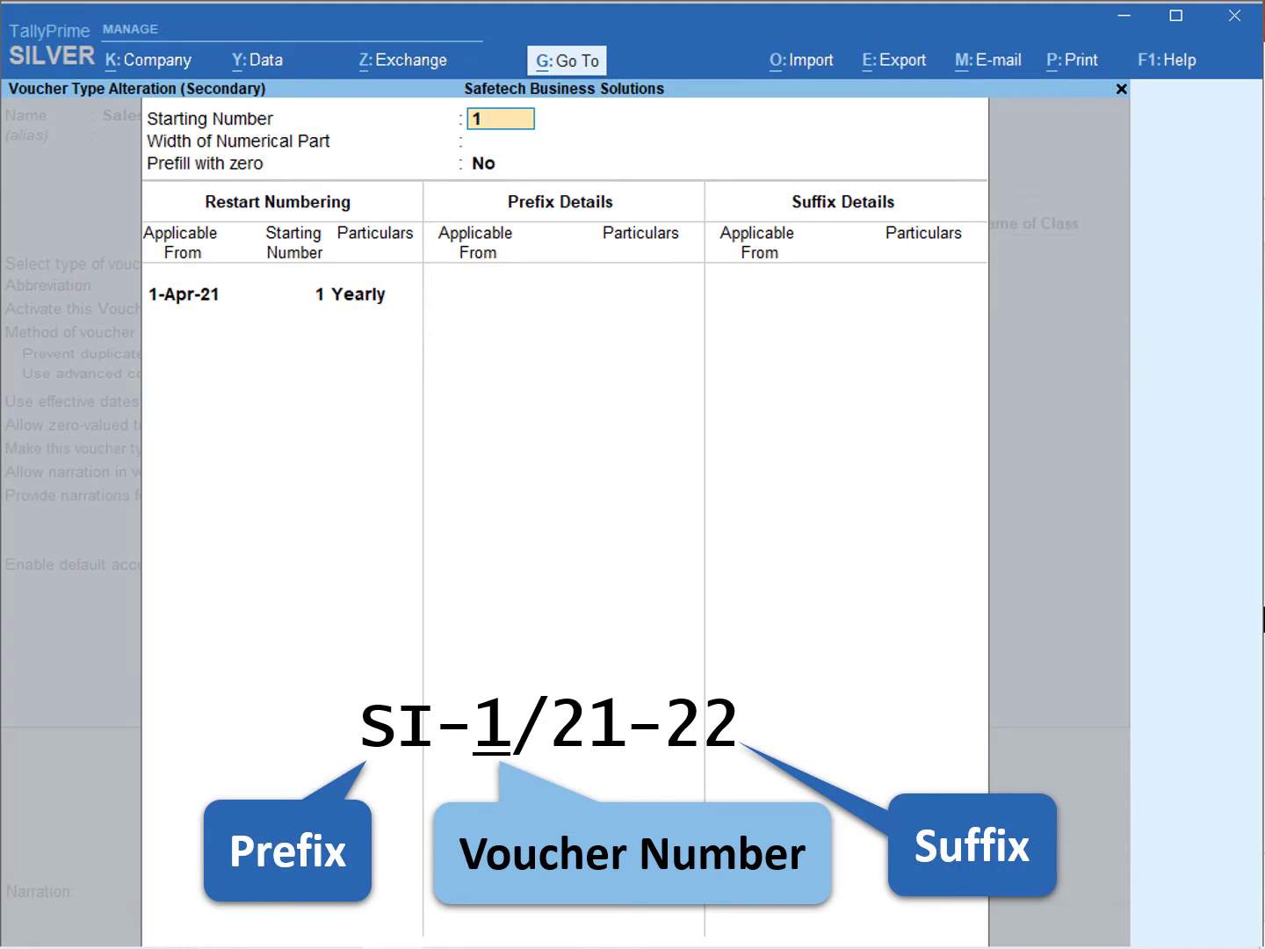
Keep the starting number at 1, set the width of the numerical part to 5 and enable prefilling with zero.
key(Return)
text(5)
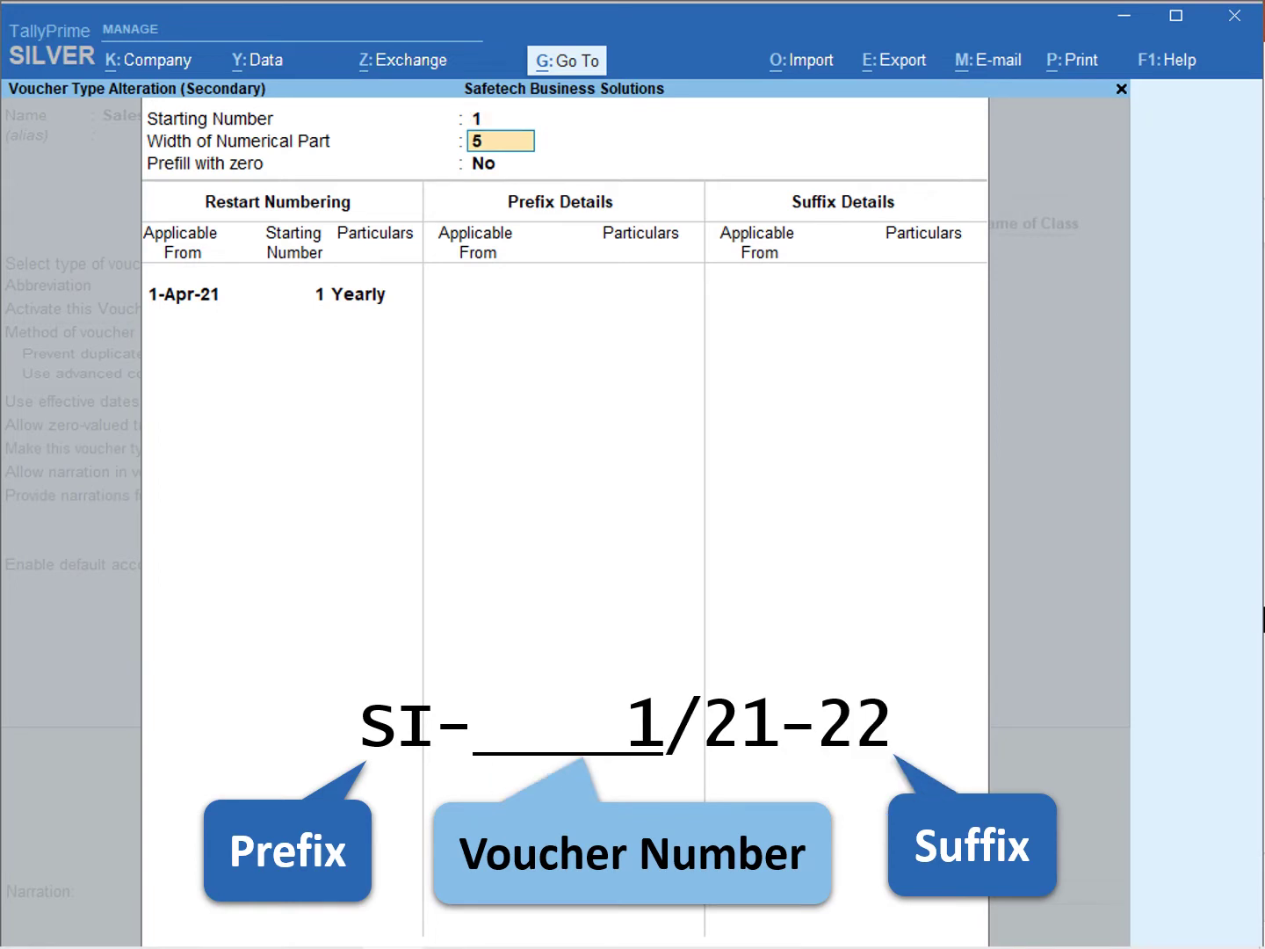
key(Return)
key(y)
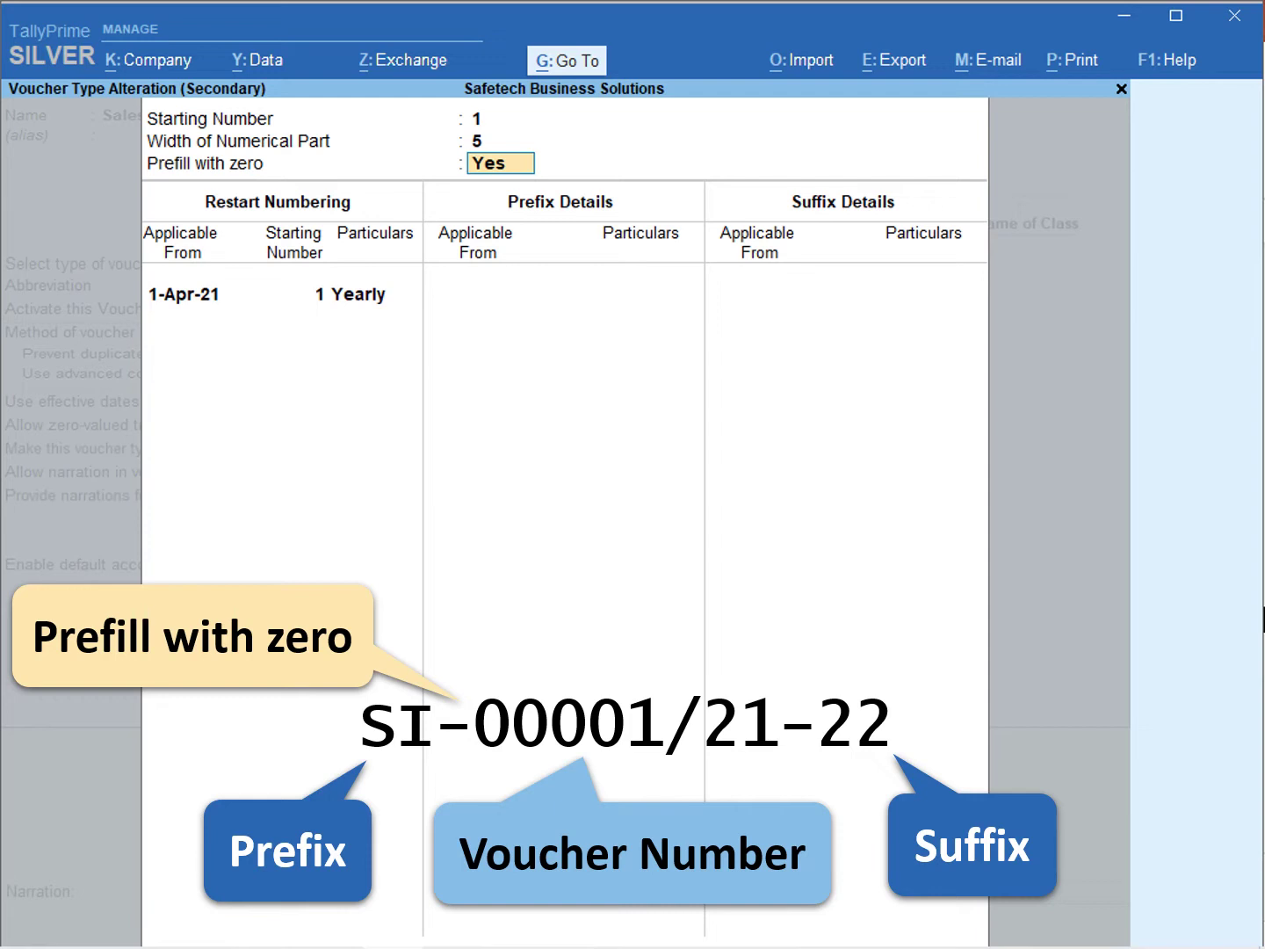
key(Return)
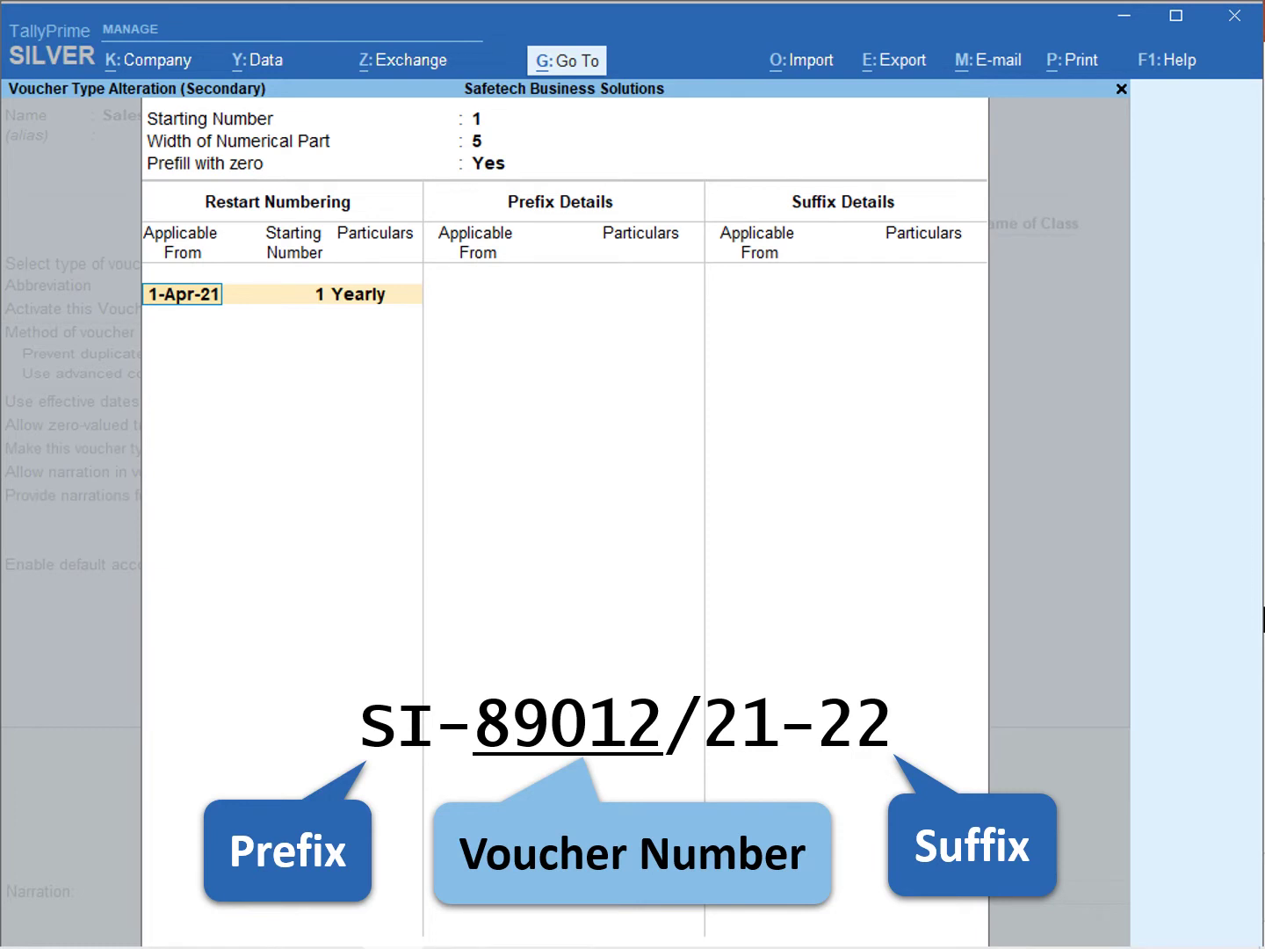
Accept the restart numbering entry applicable from 1-Apr-21 with starting number 1 and Yearly periodicity.
key(Return)
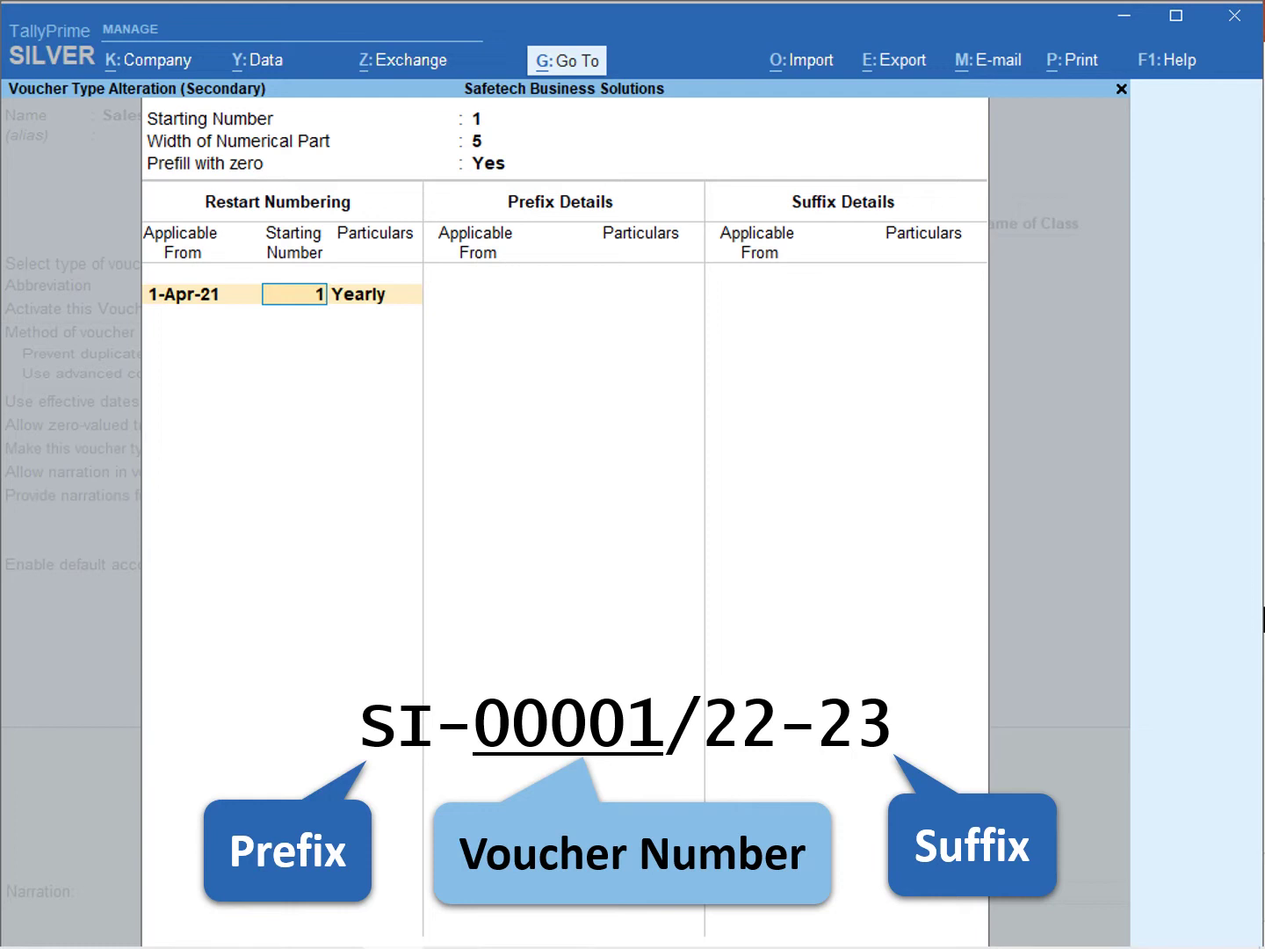
key(Return)
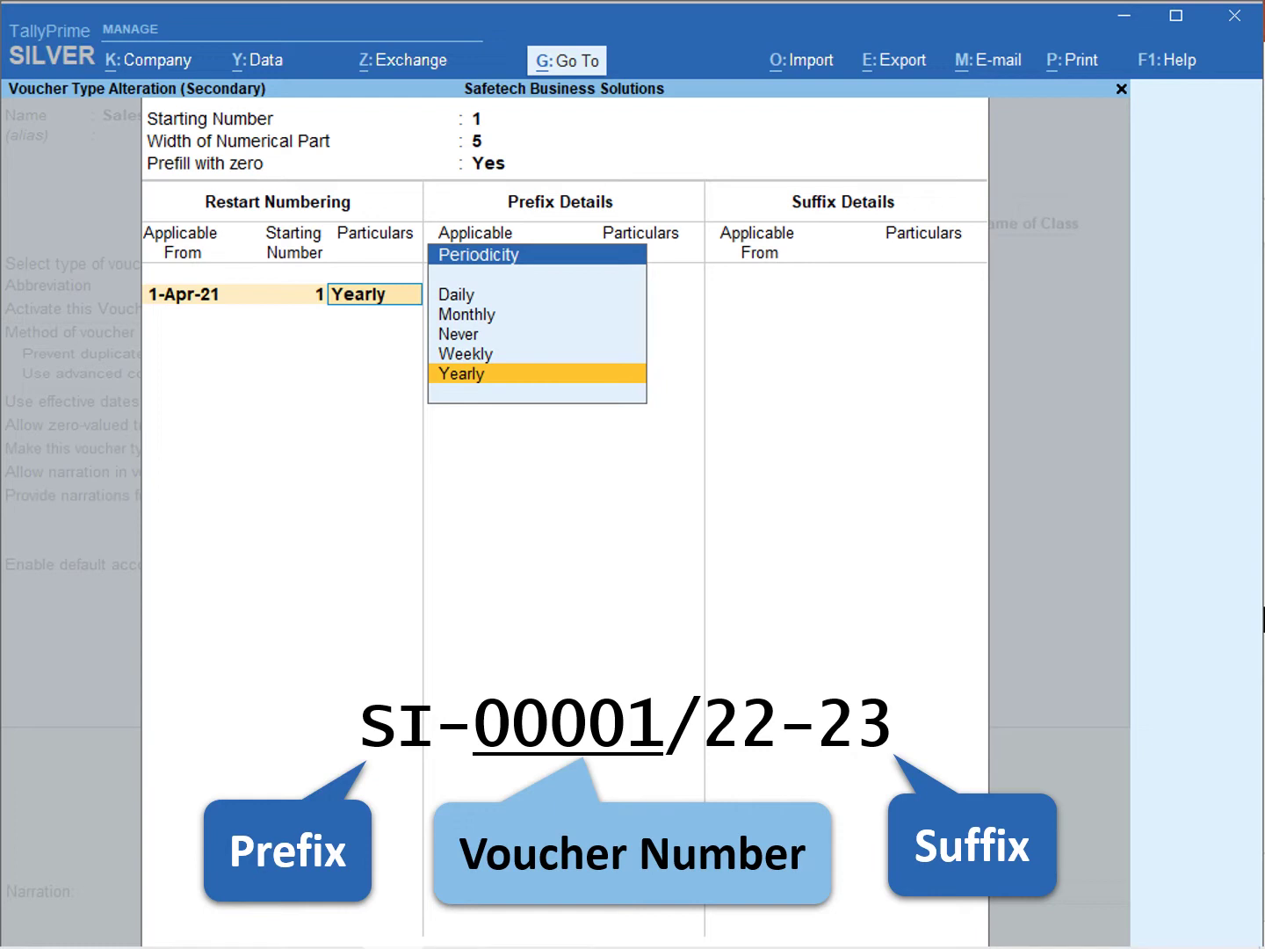
key(Return)
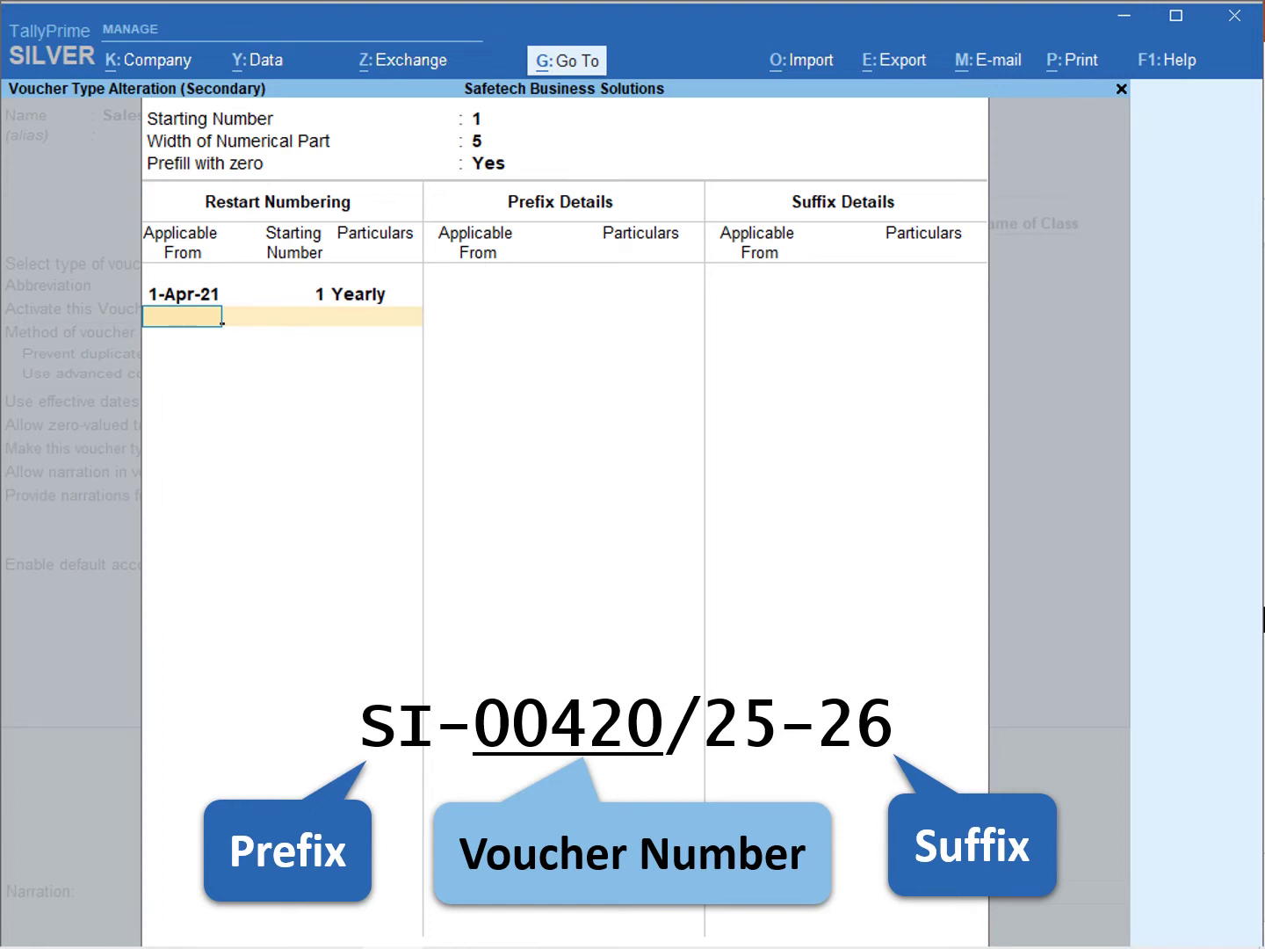
Add a second restart numbering entry applicable from 1-Apr-25 with starting number 420.
text(1-Apr-25)
key(Return)
text(420)
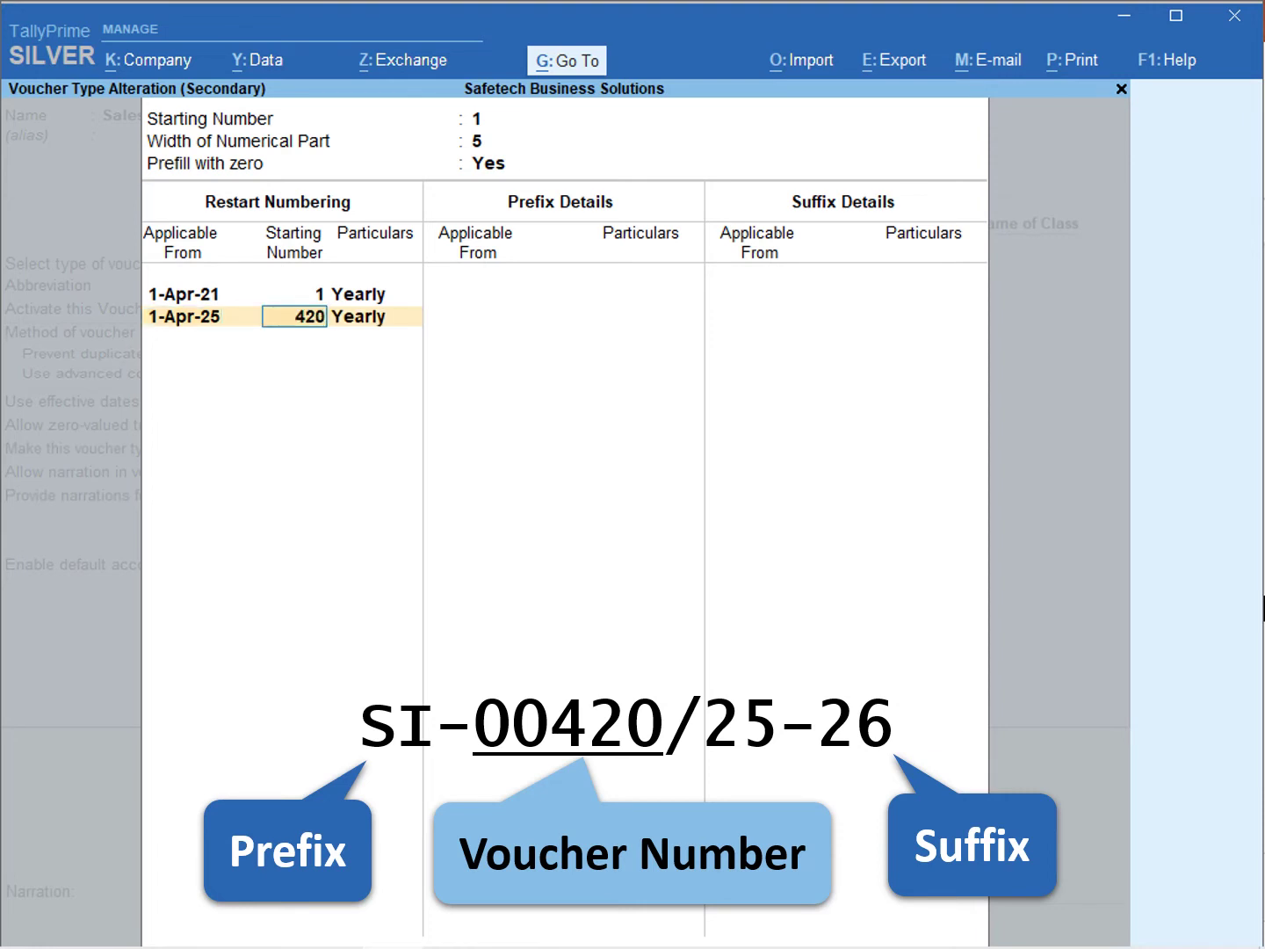
key(Return)
text(m)
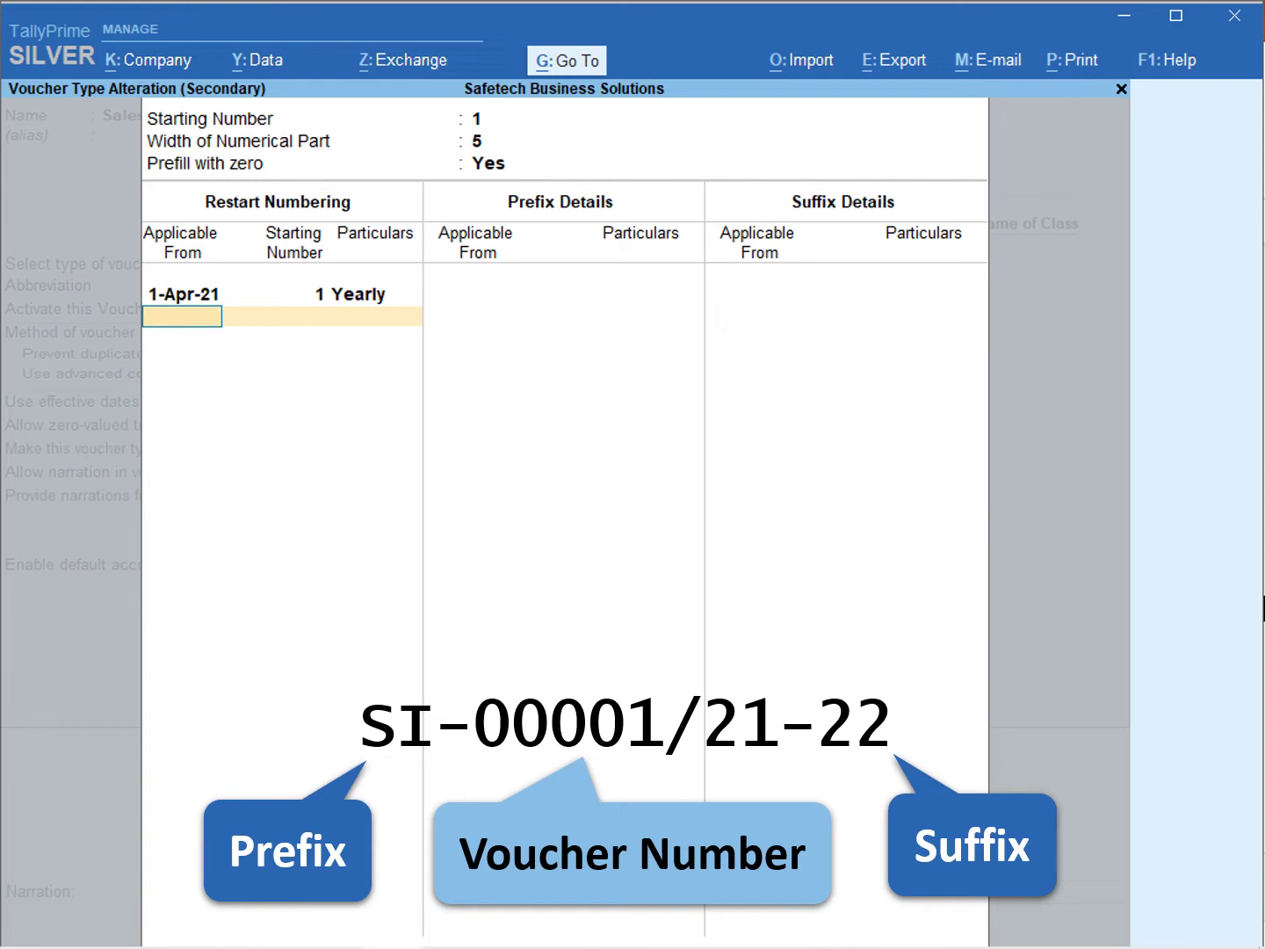
Finish the restart numbering list and add the prefix SI- applicable from 1-Apr-21.
key(Return)
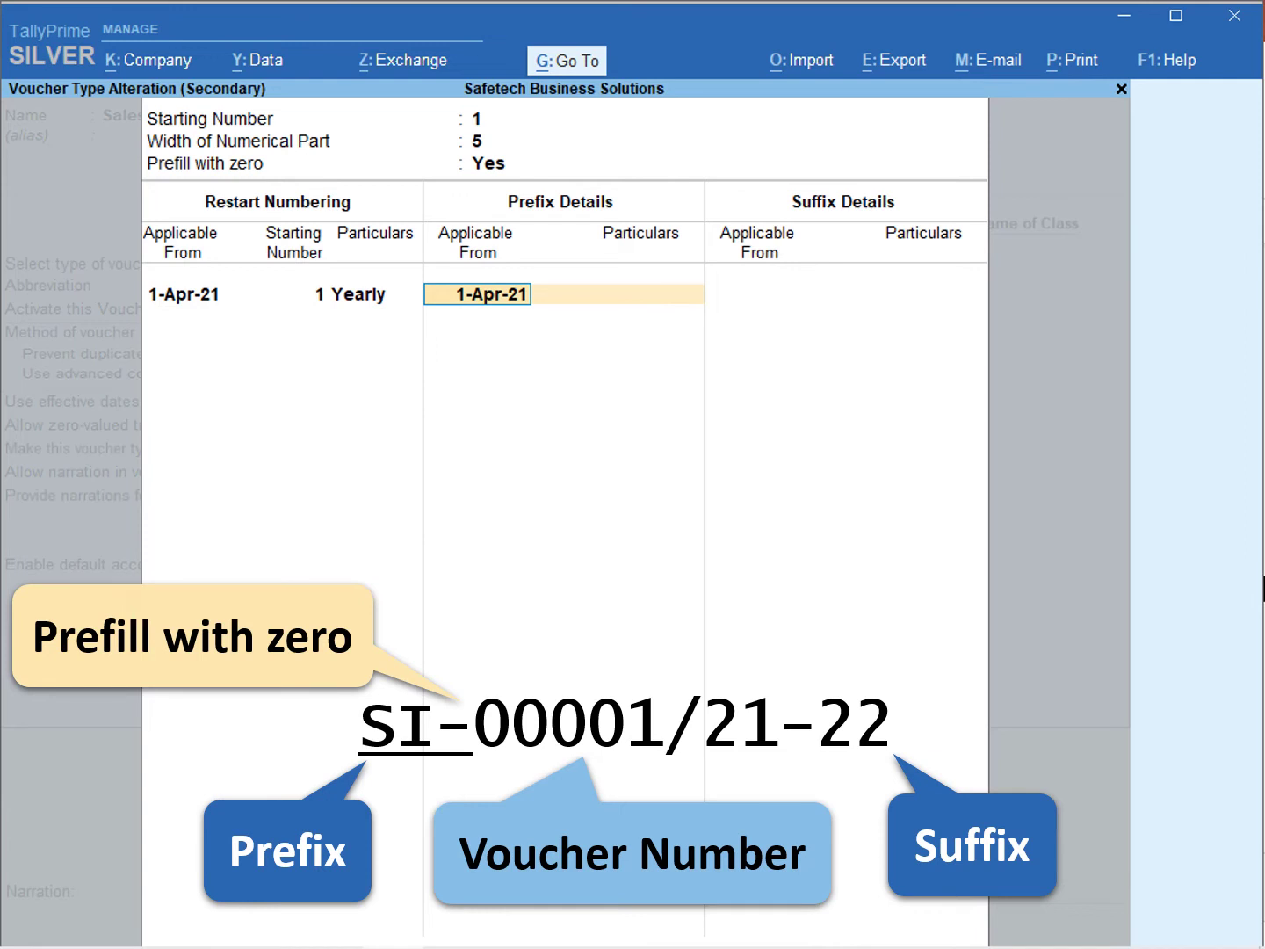
key(Return)
text(SI-)
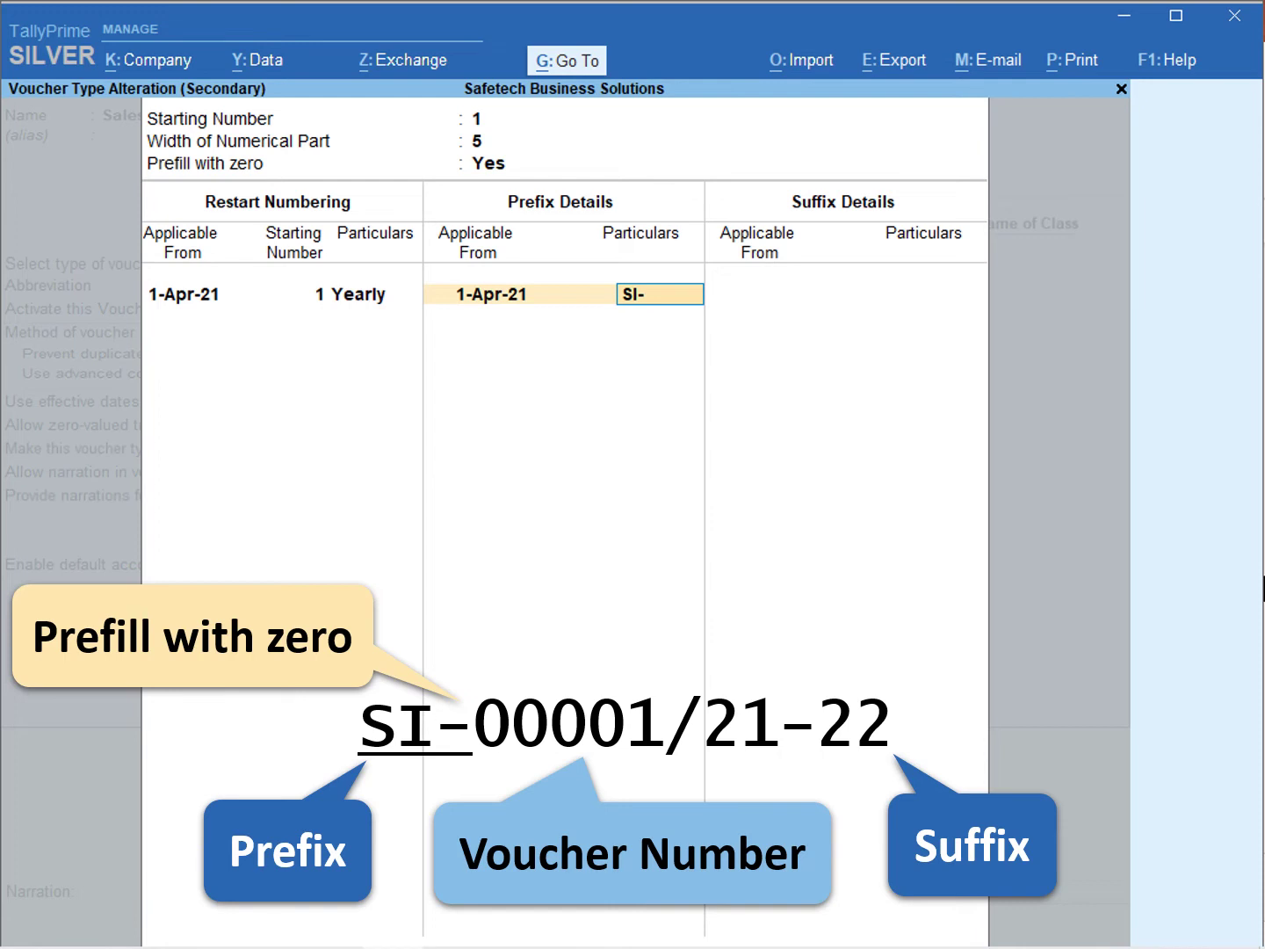
key(Return)
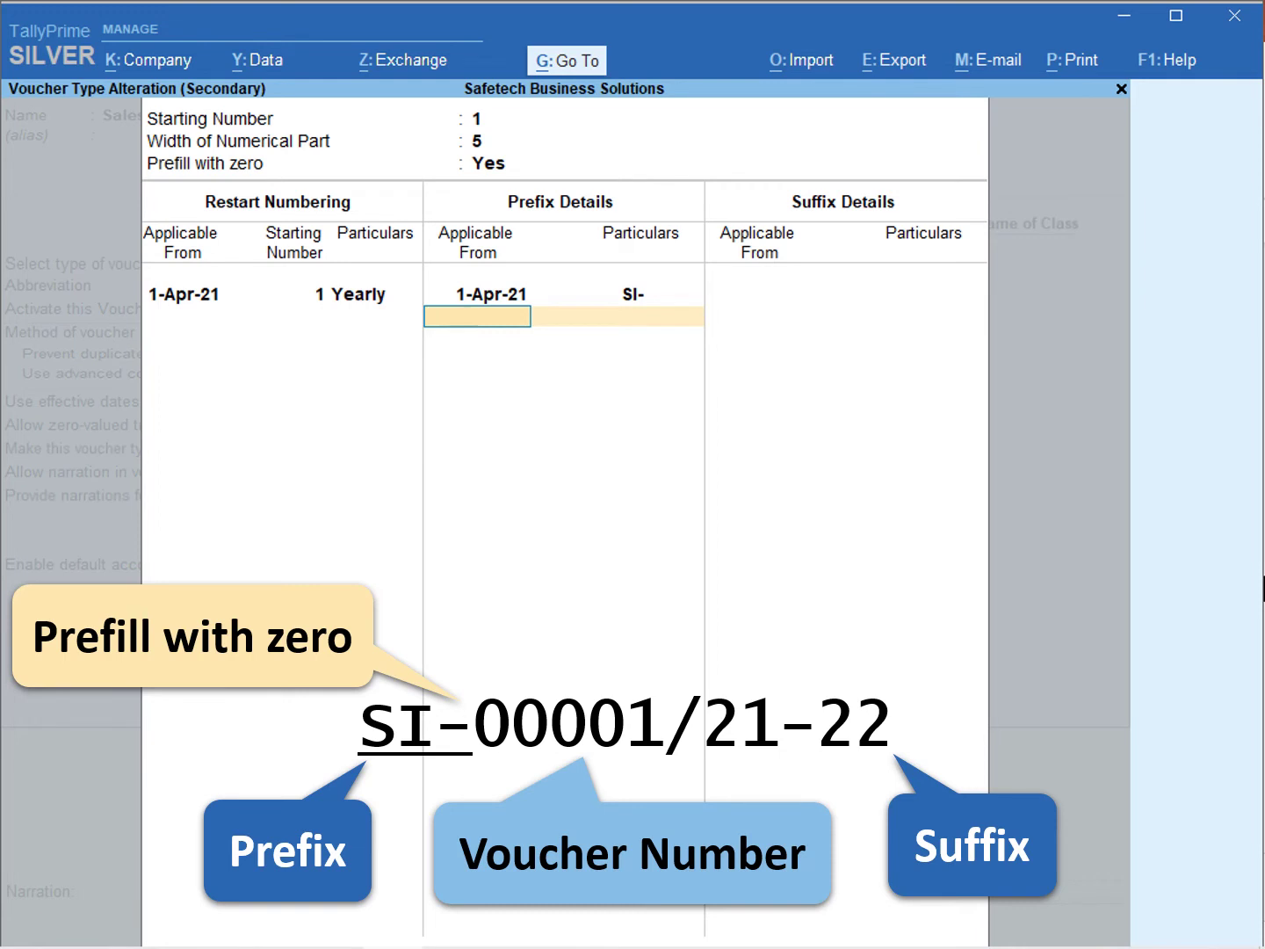
Add the prefixes S2- applicable from 1-Jul-21 and S3- applicable from 1-Oct-21.
text(1-Jul-21)
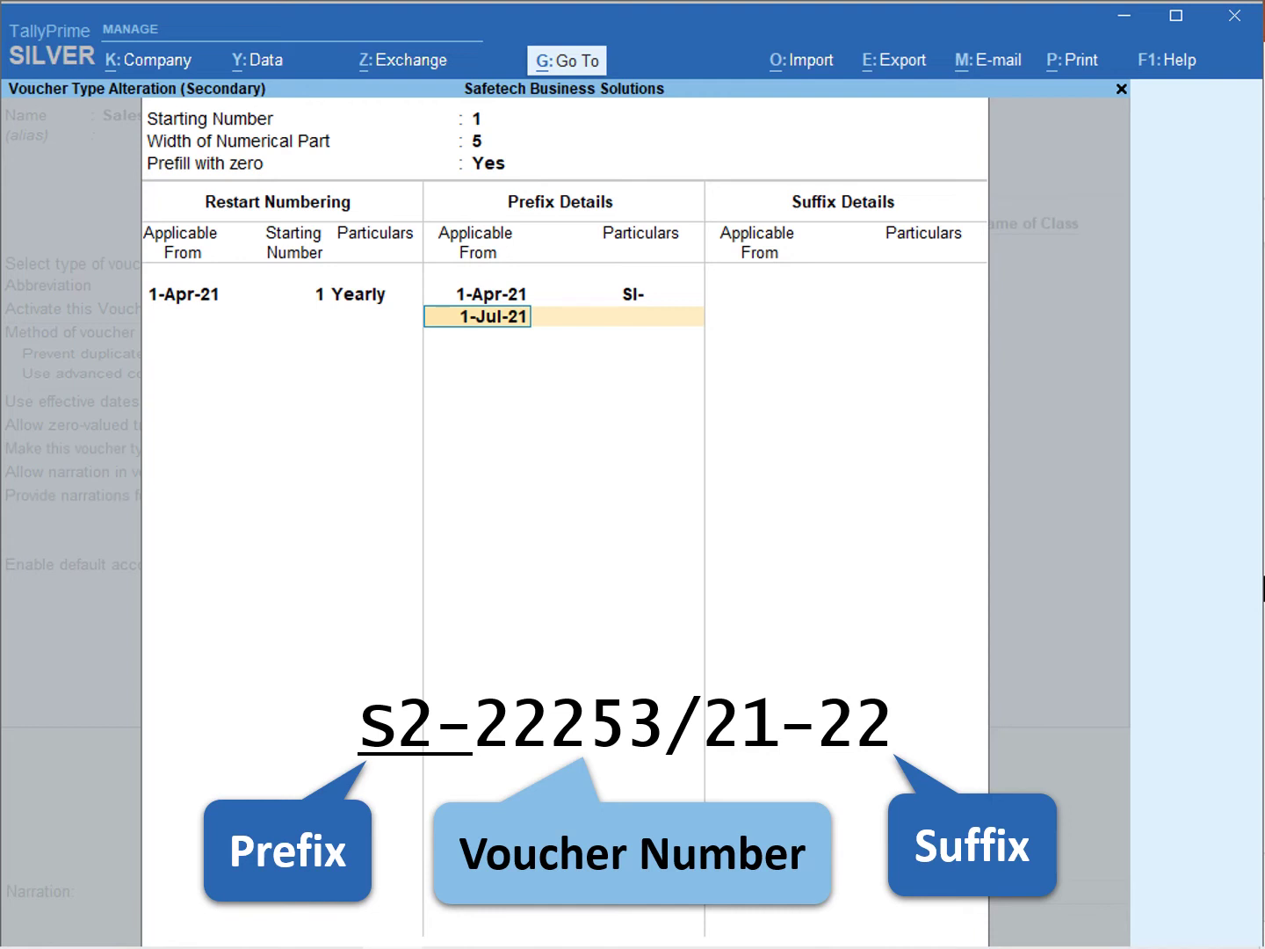
key(Return)
text(S2-)
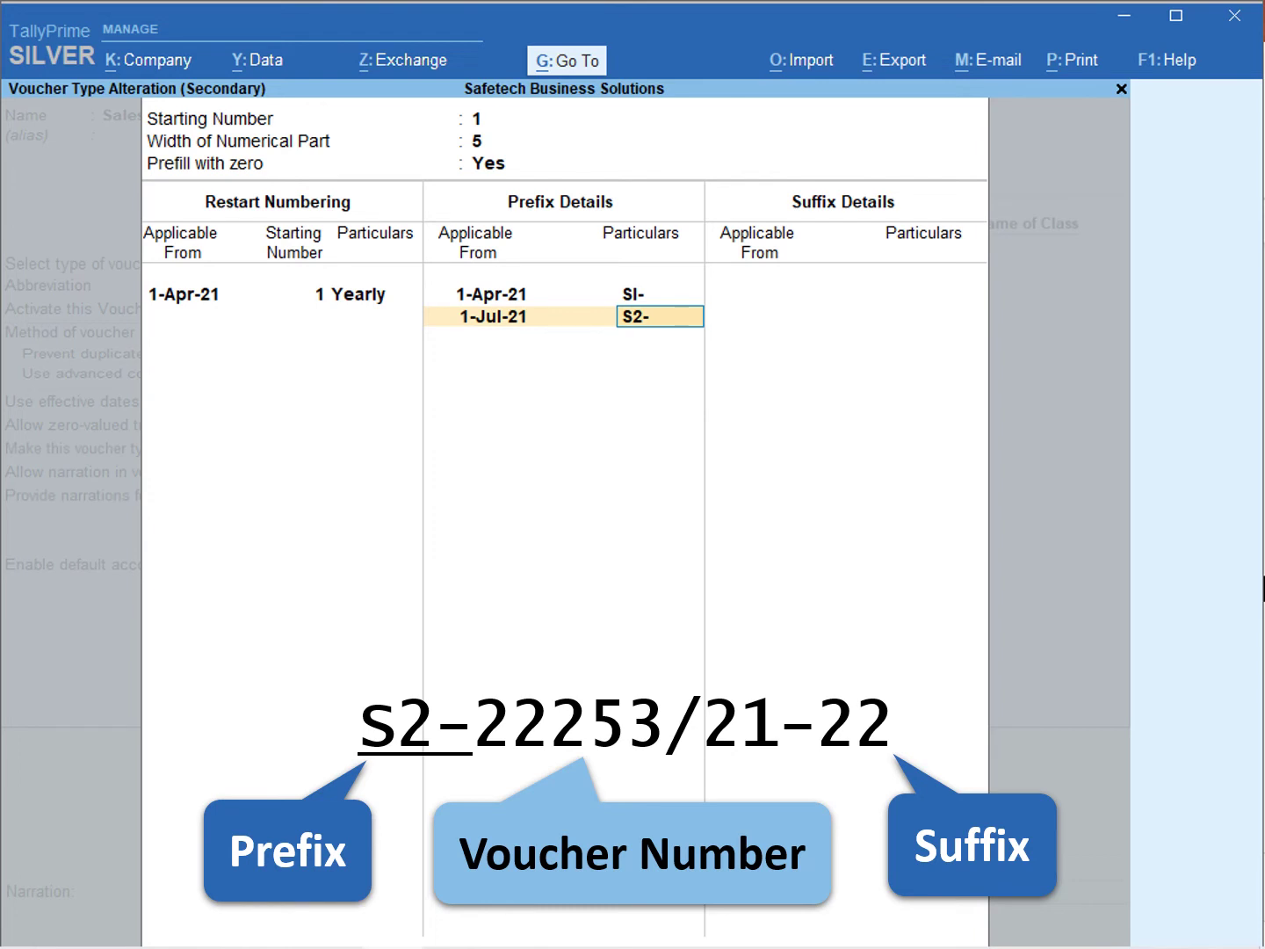
key(Return)
text(1-Oct-21)
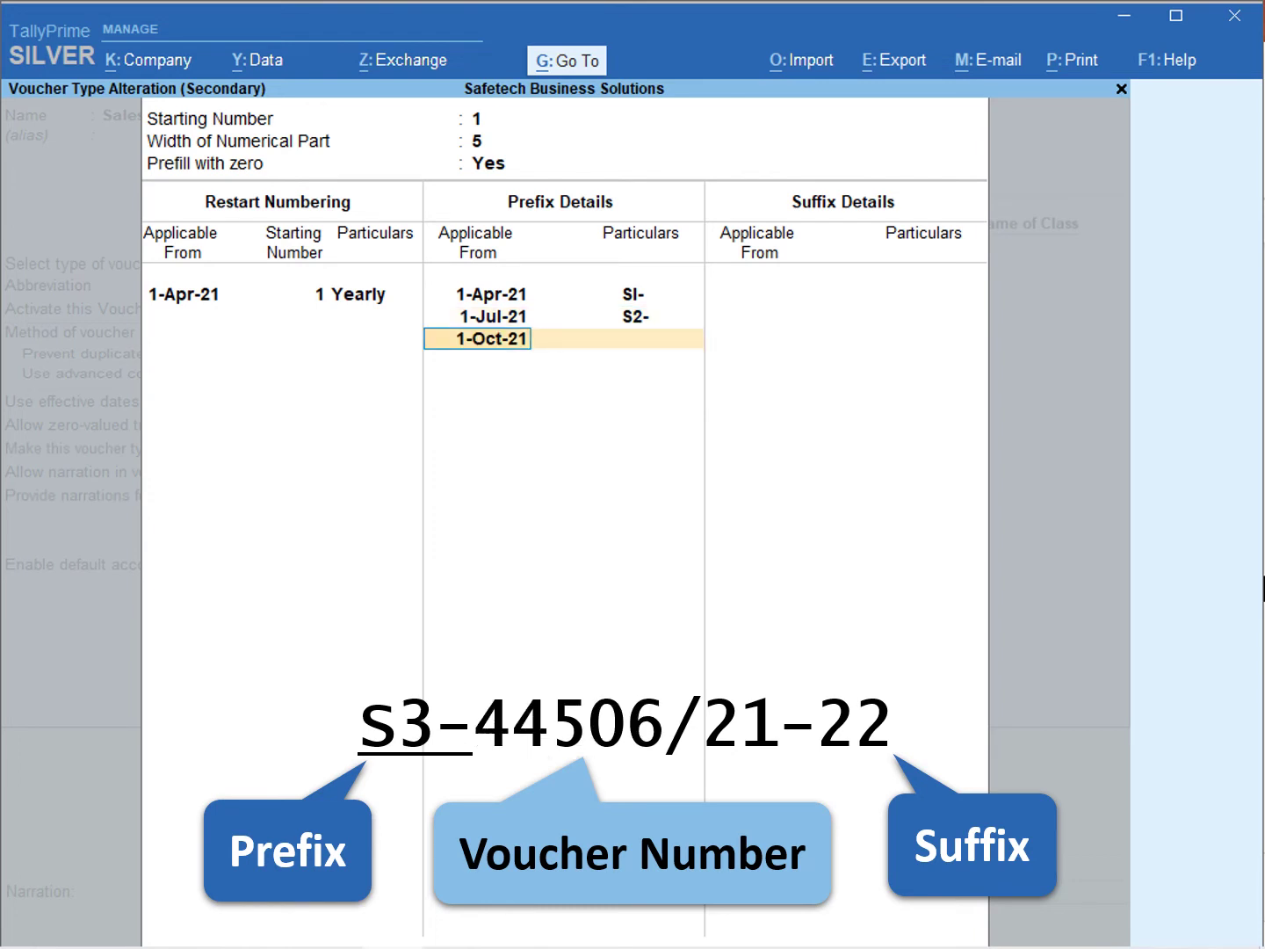
key(Return)
text(S3-)
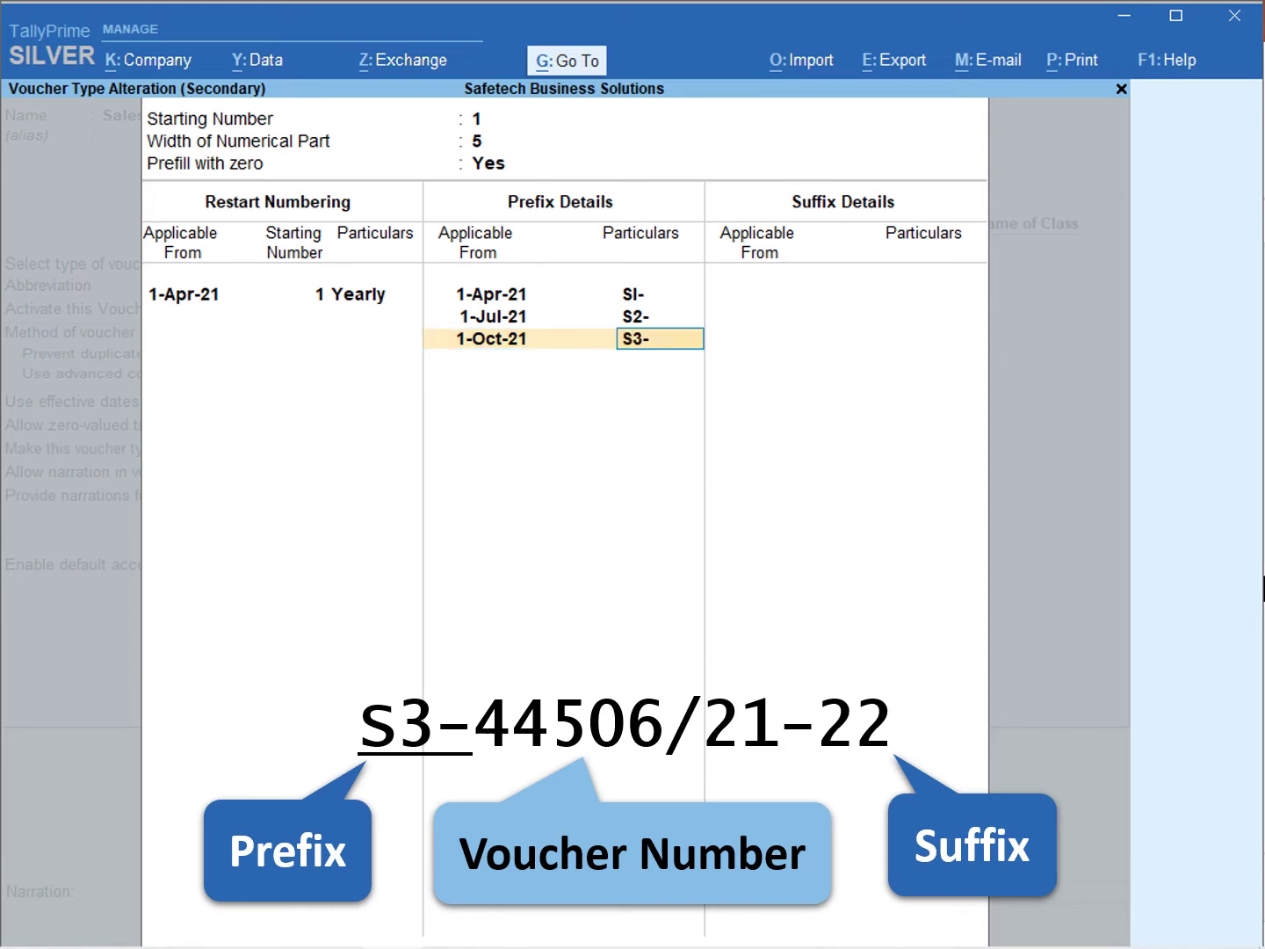
Add the prefixes S4- applicable from 1-Jan-22 and SI- applicable from 1-Apr-22.
key(Return)
text(1-Jan-22)
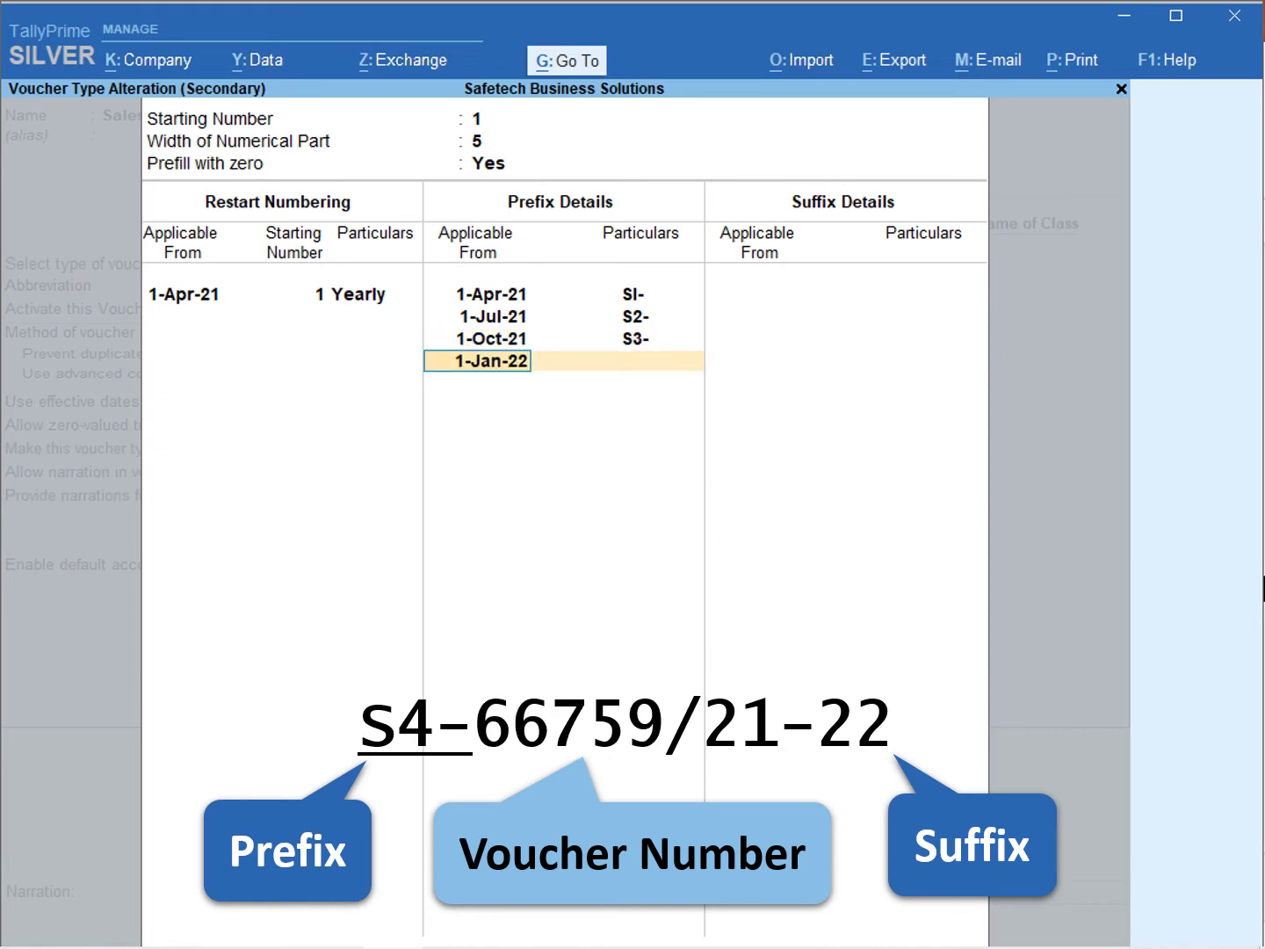
key(Return)
text(S4-)
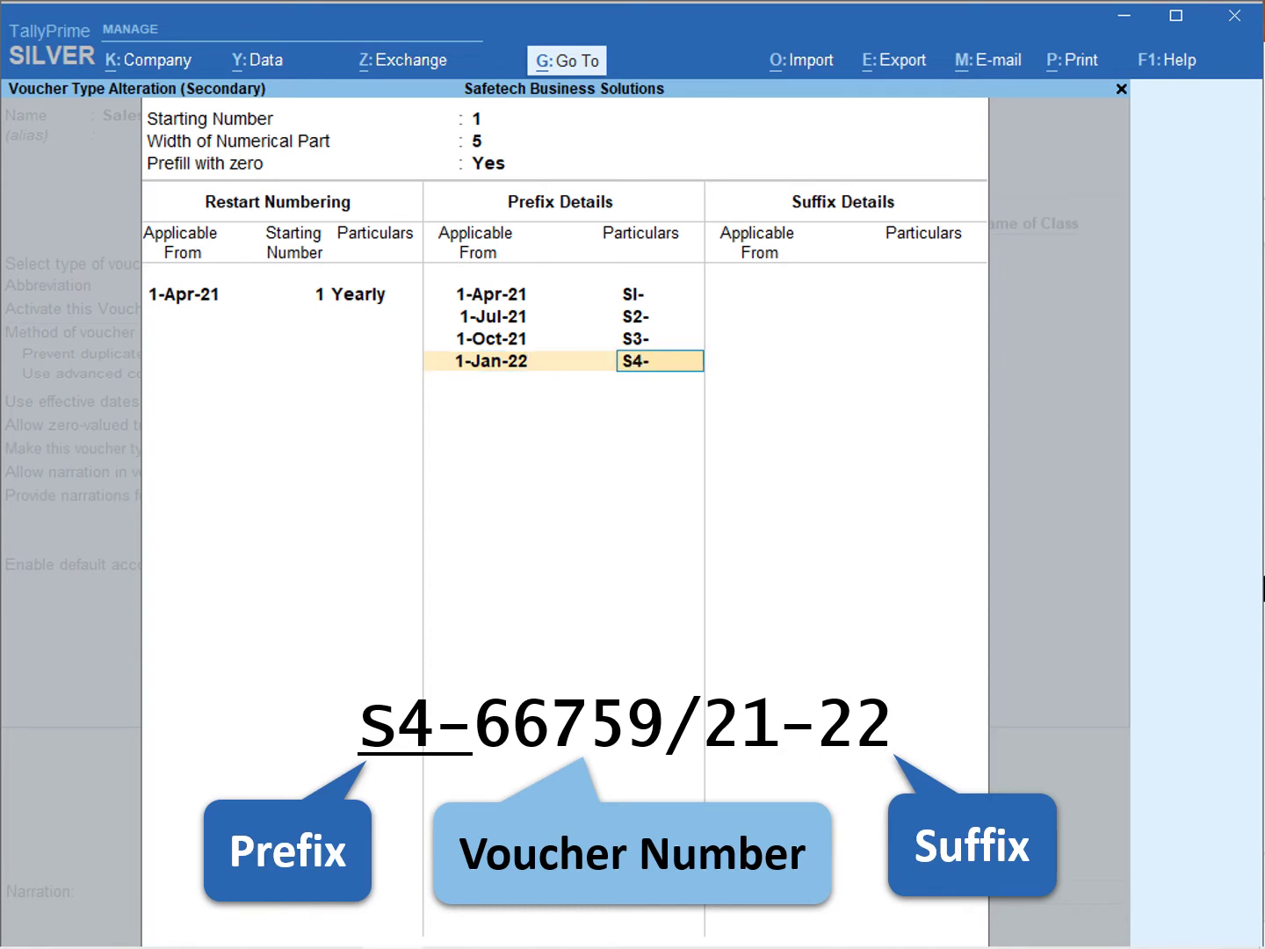
key(Return)
text(1-Apr-22)
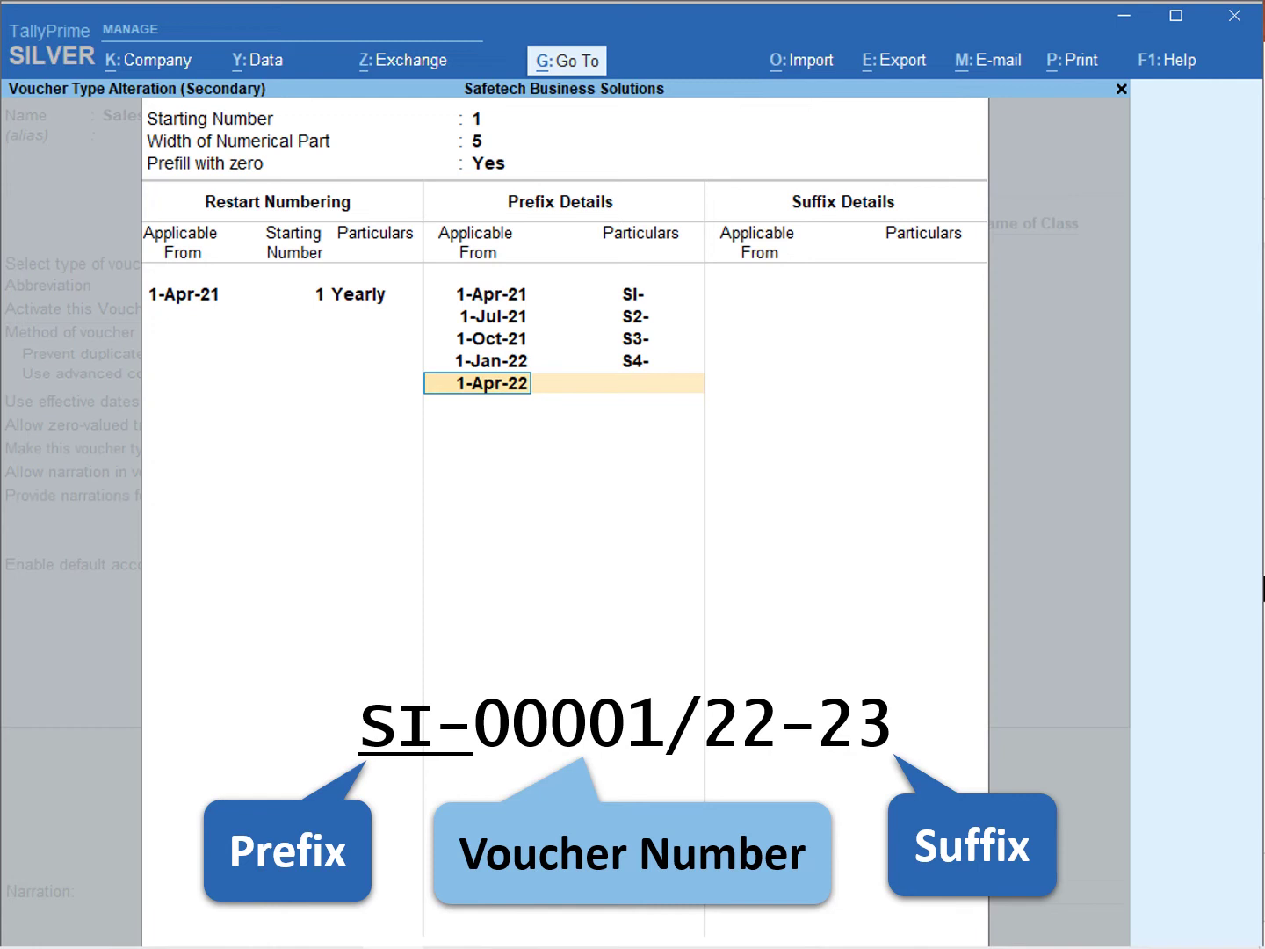
key(Return)
text(SI-)
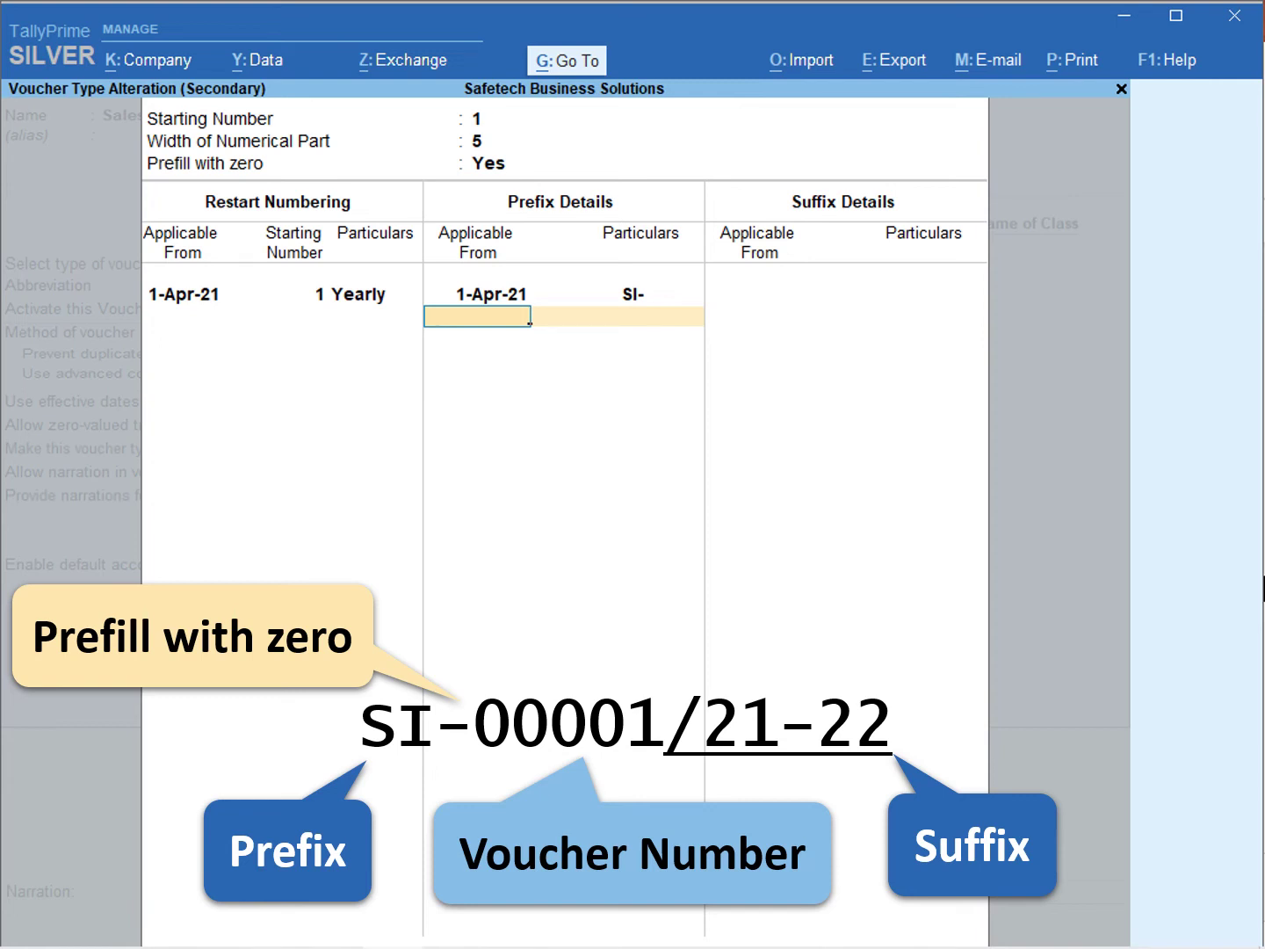
Finish the prefix list and add the suffixes /21-22 applicable from 1-Apr-21 and /22-23 applicable from 1-Apr-22.
key(Return)
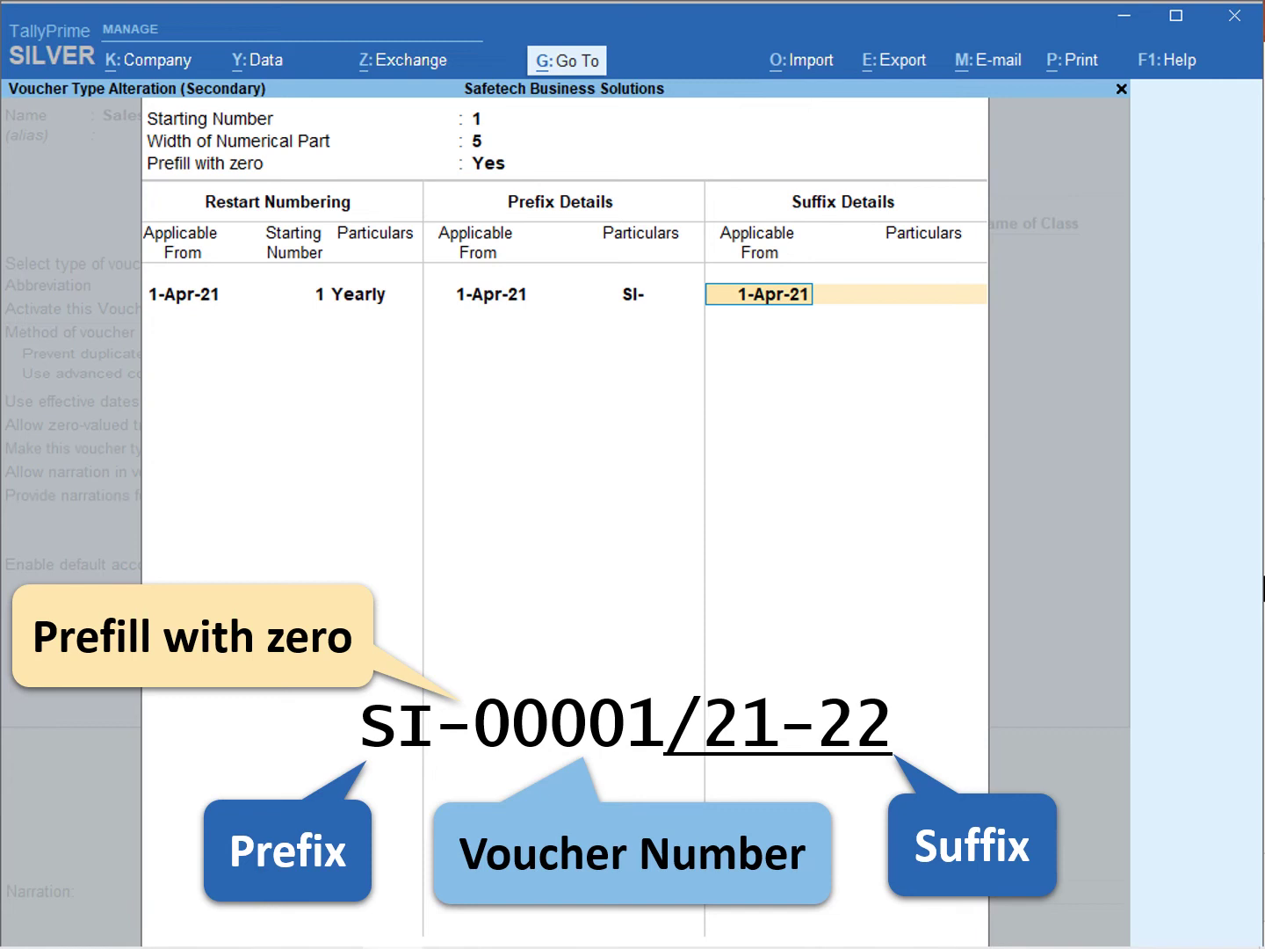
key(Return)
text(/21-22)
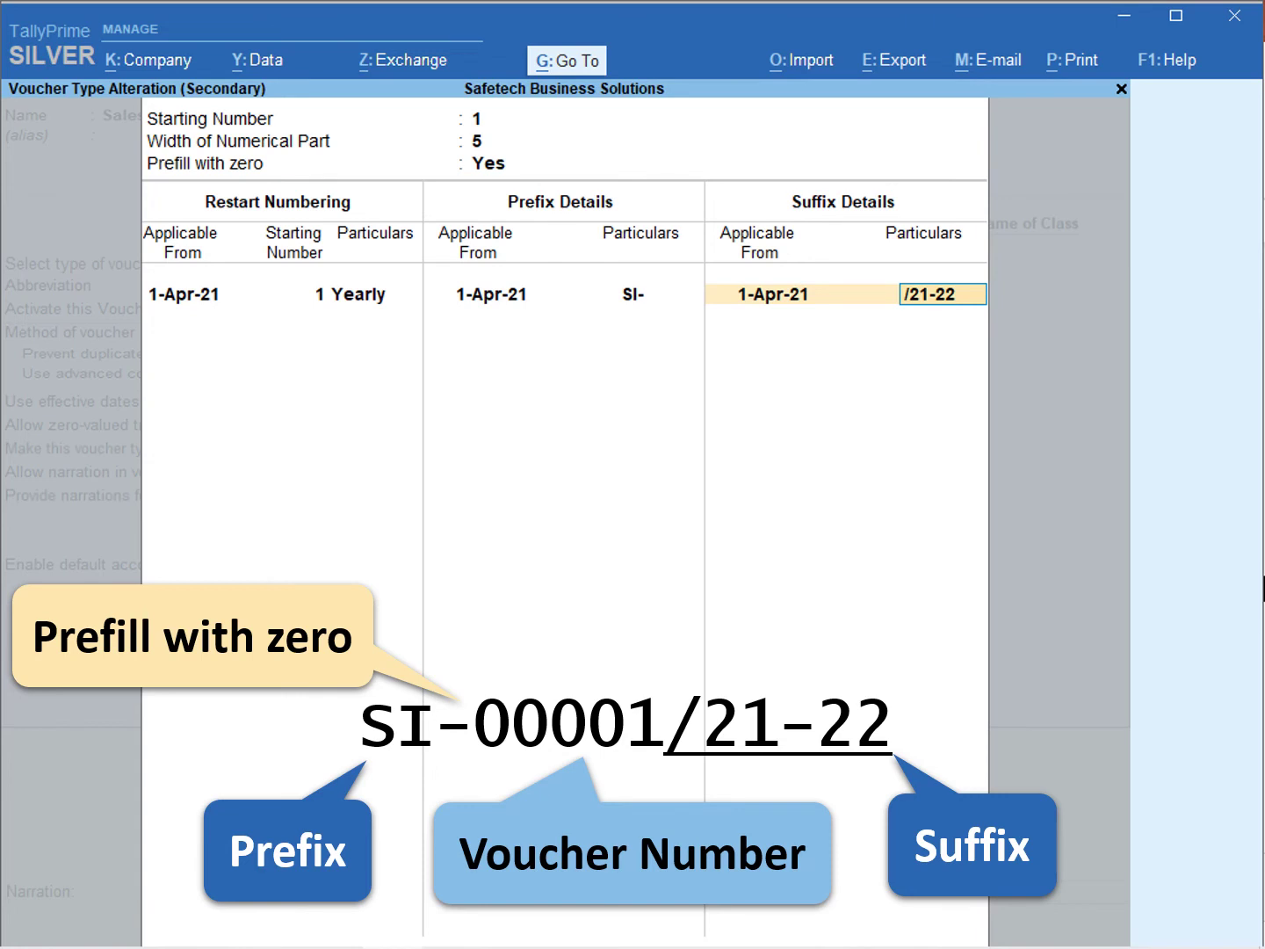
key(Return)
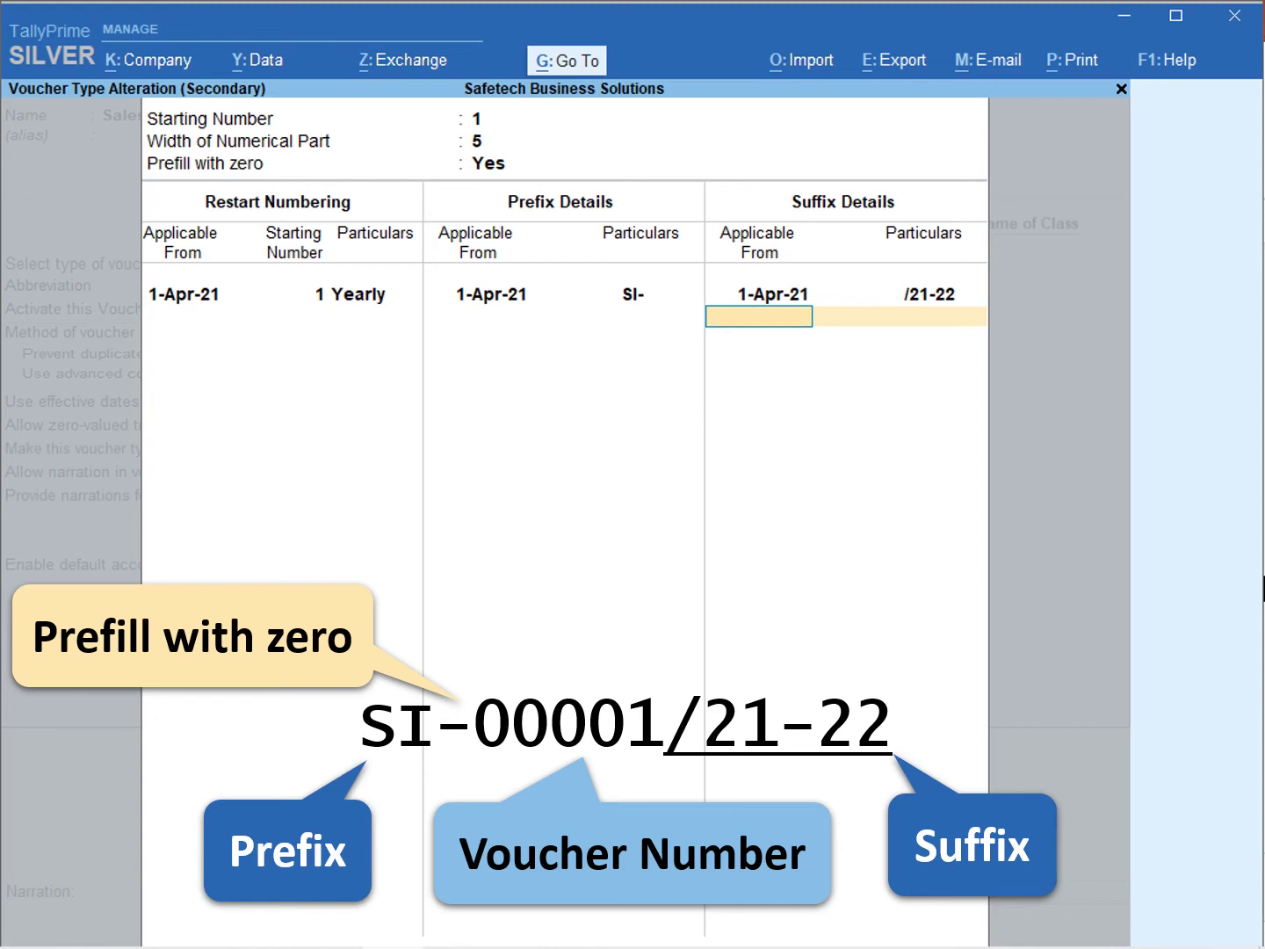
text(A22)
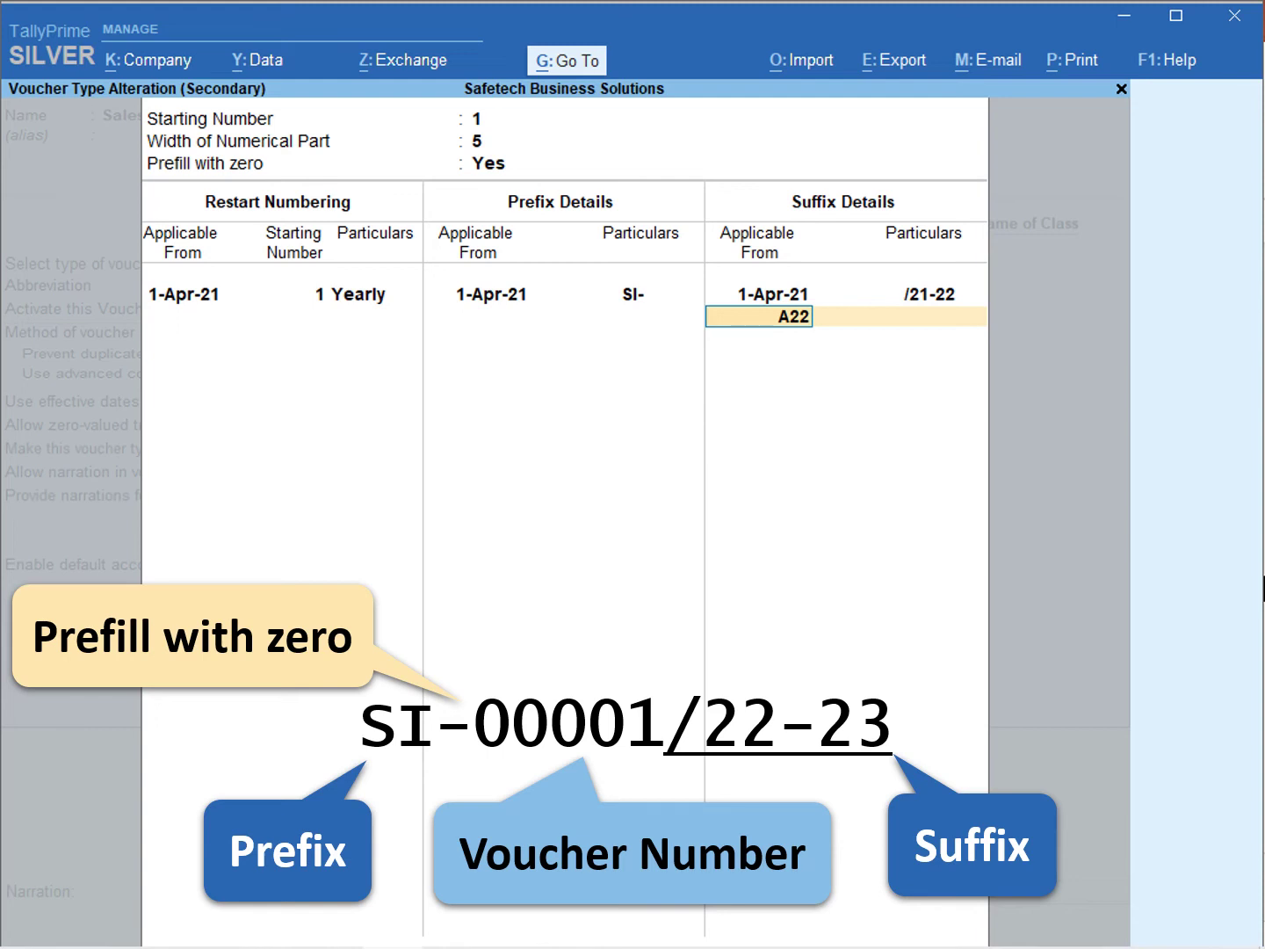
key(Return)
text(/22-23)
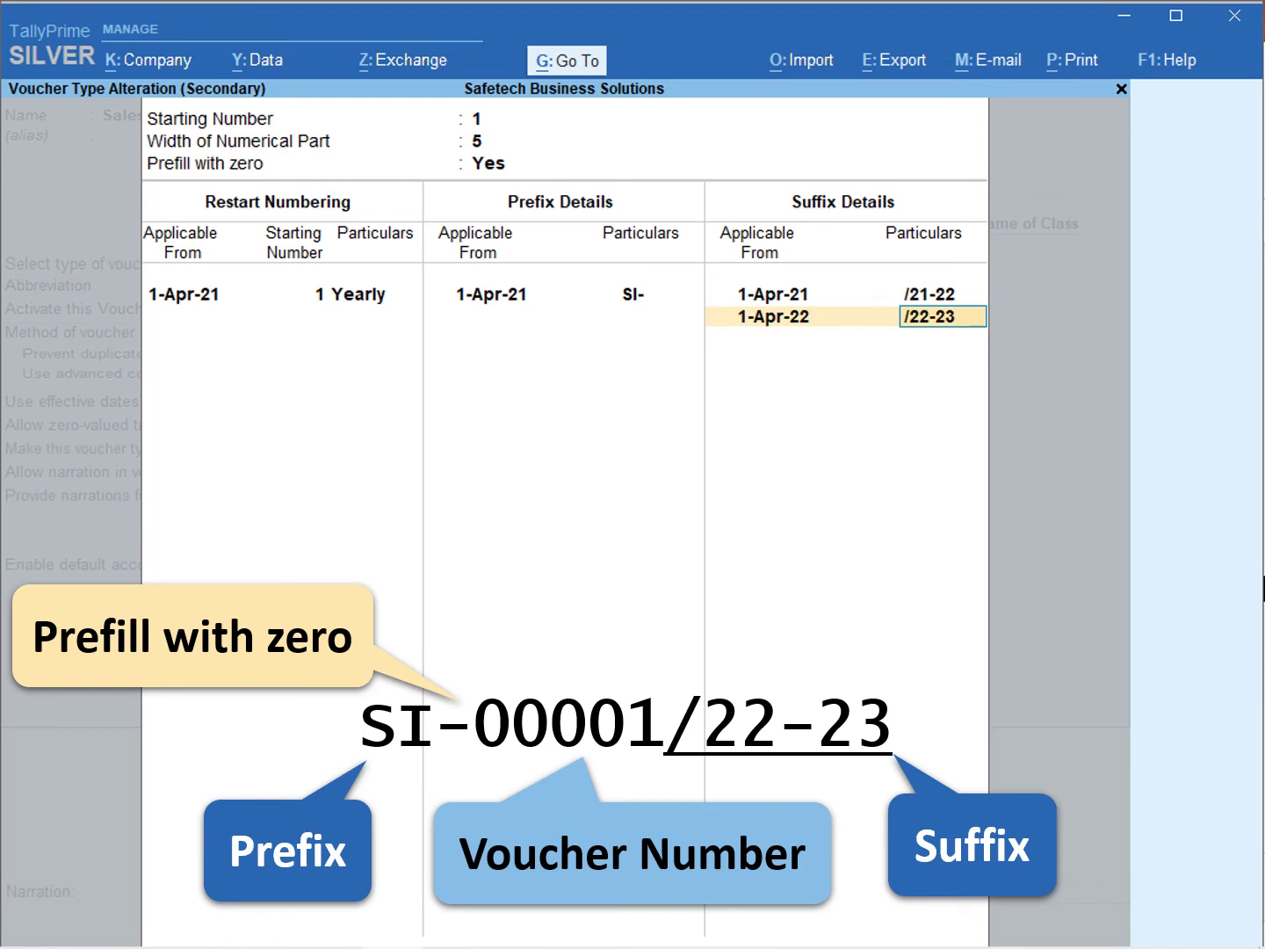
key(Return)
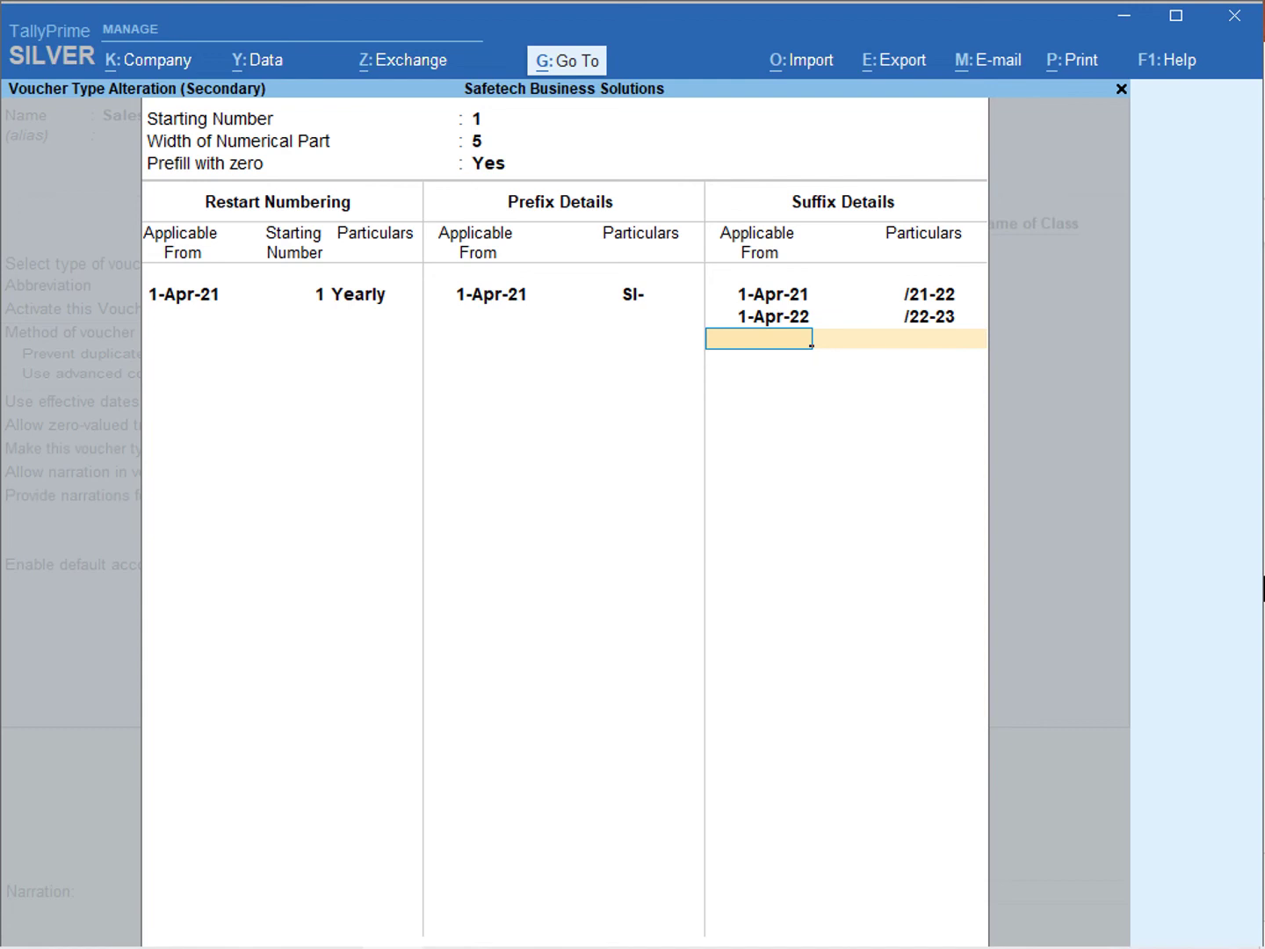
Finish the suffix list, save the altered Sales voucher type and return to the sales voucher being created.
key(Return)
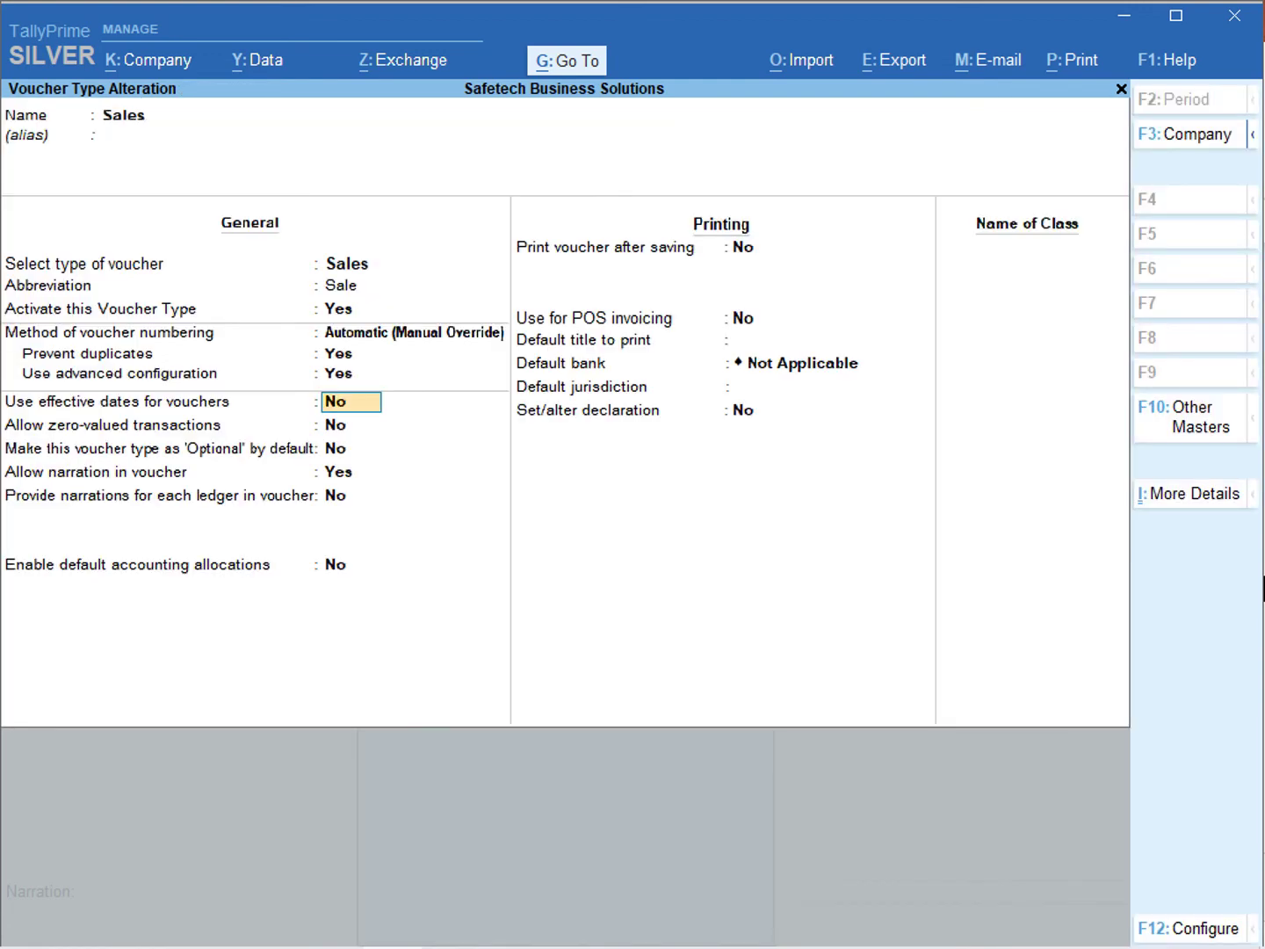
key(ctrl+a)
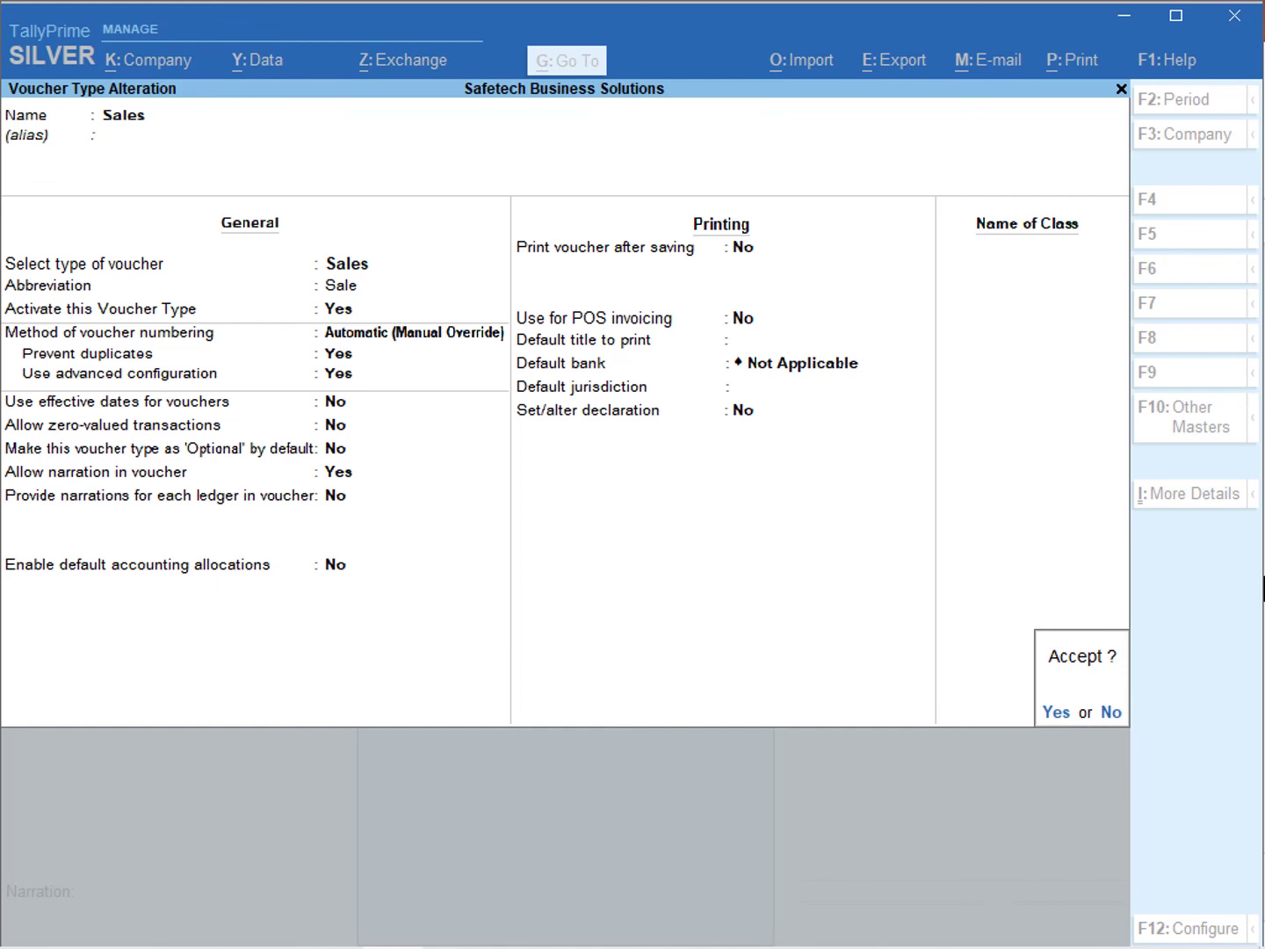
key(Return)
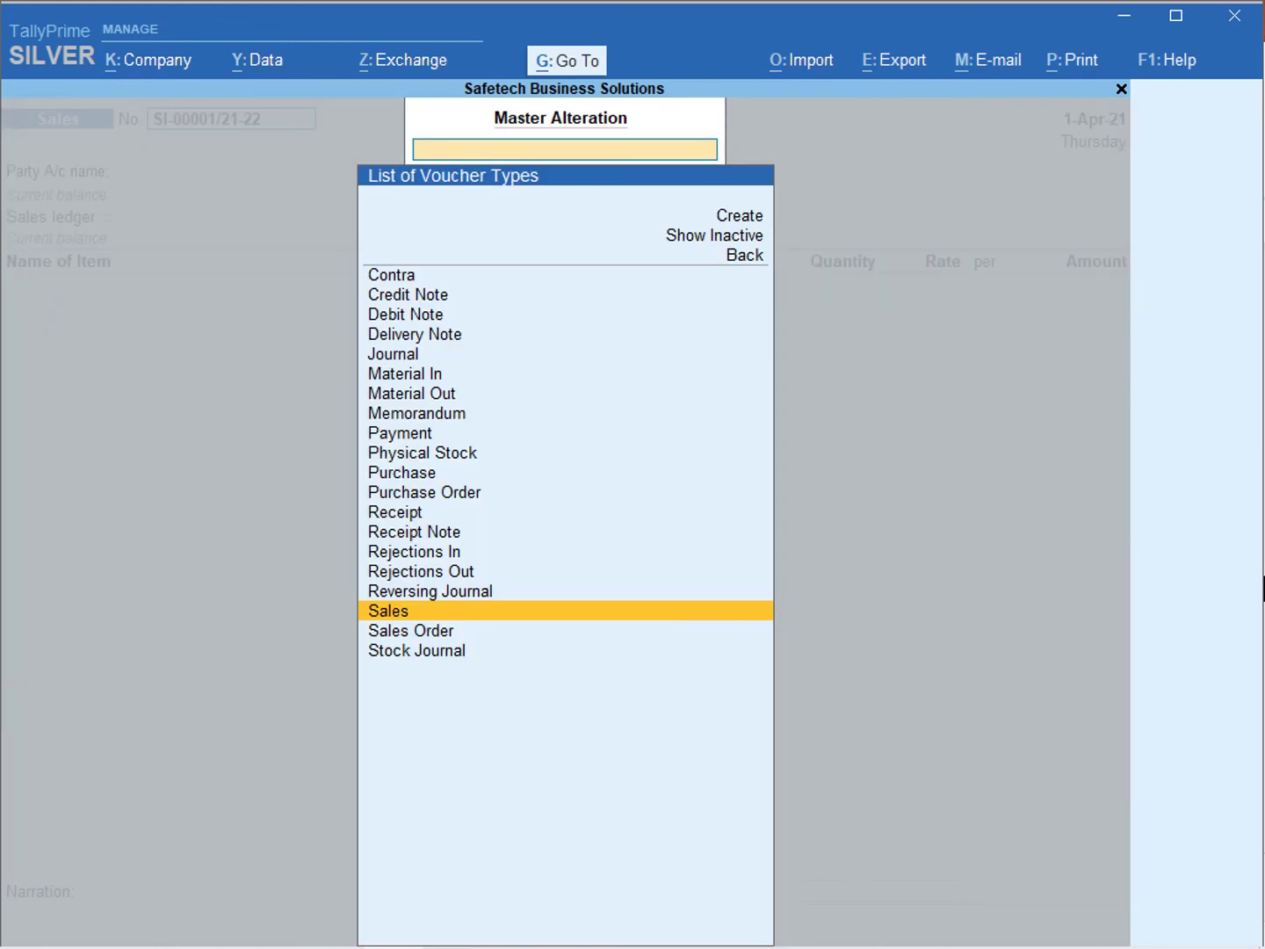
key(Escape)
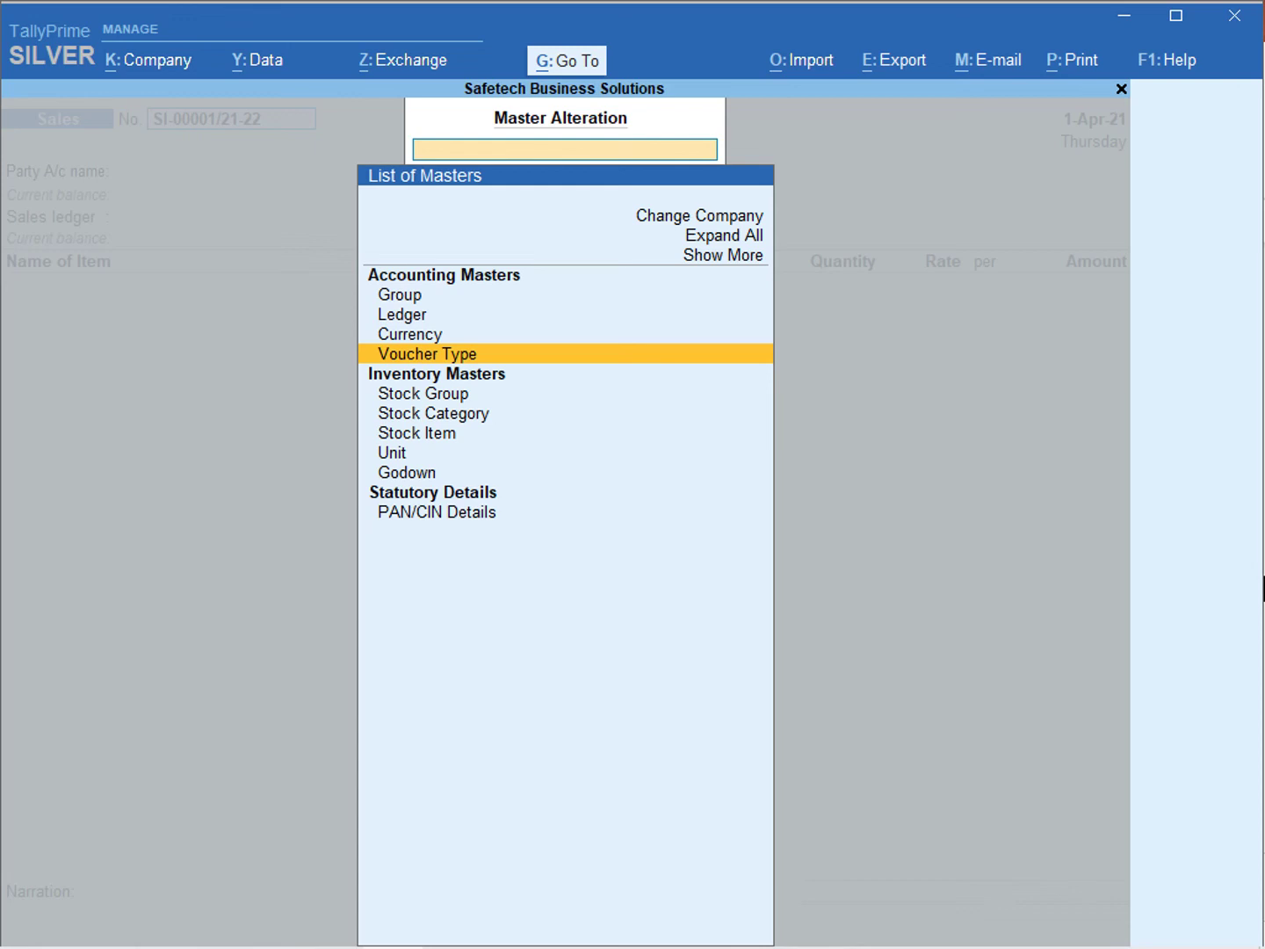
key(Escape)
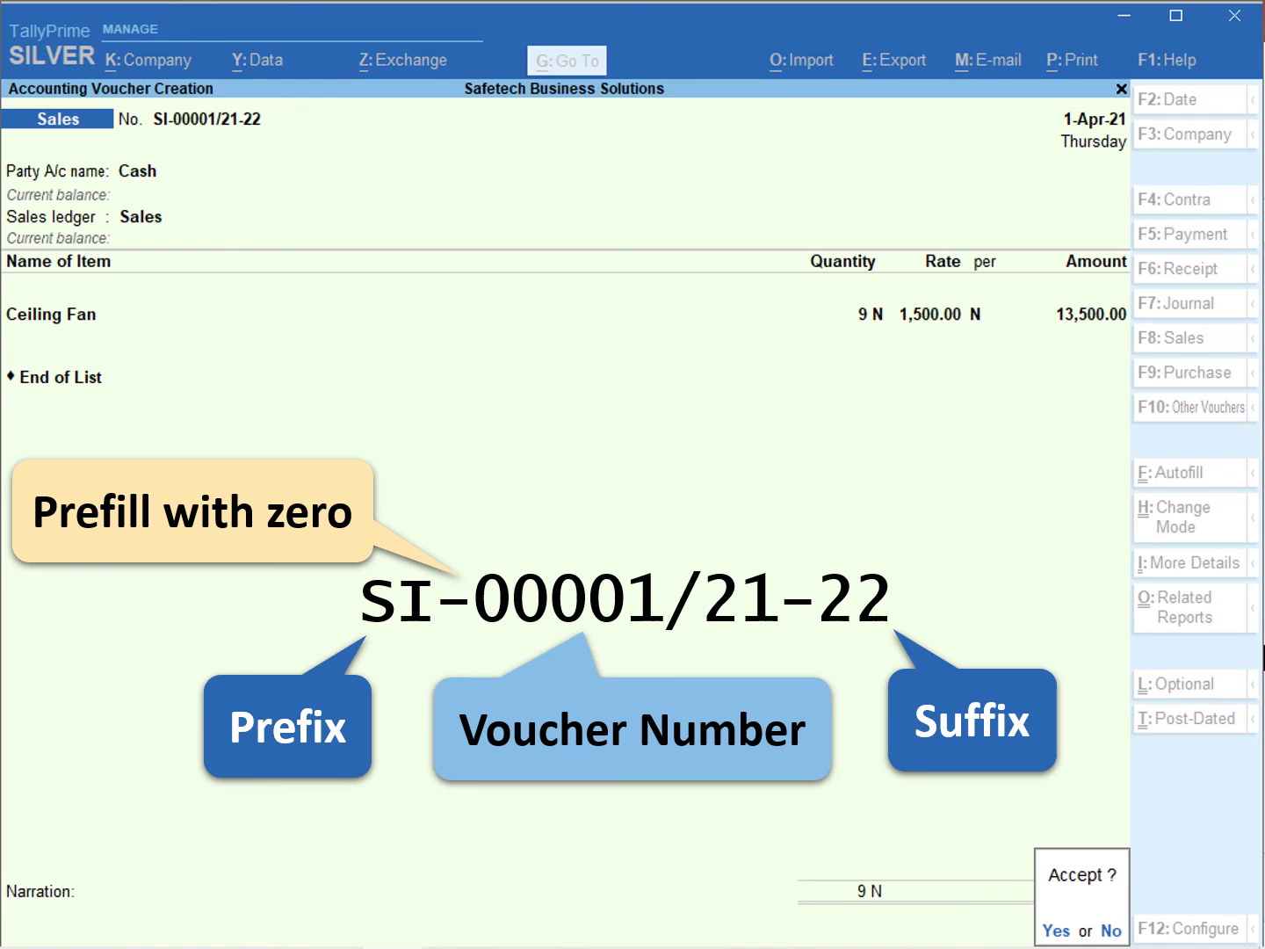
Accept the Ceiling Fan cash sales voucher and set the new sales voucher's number to SI-00002/21-22.
key(Return)
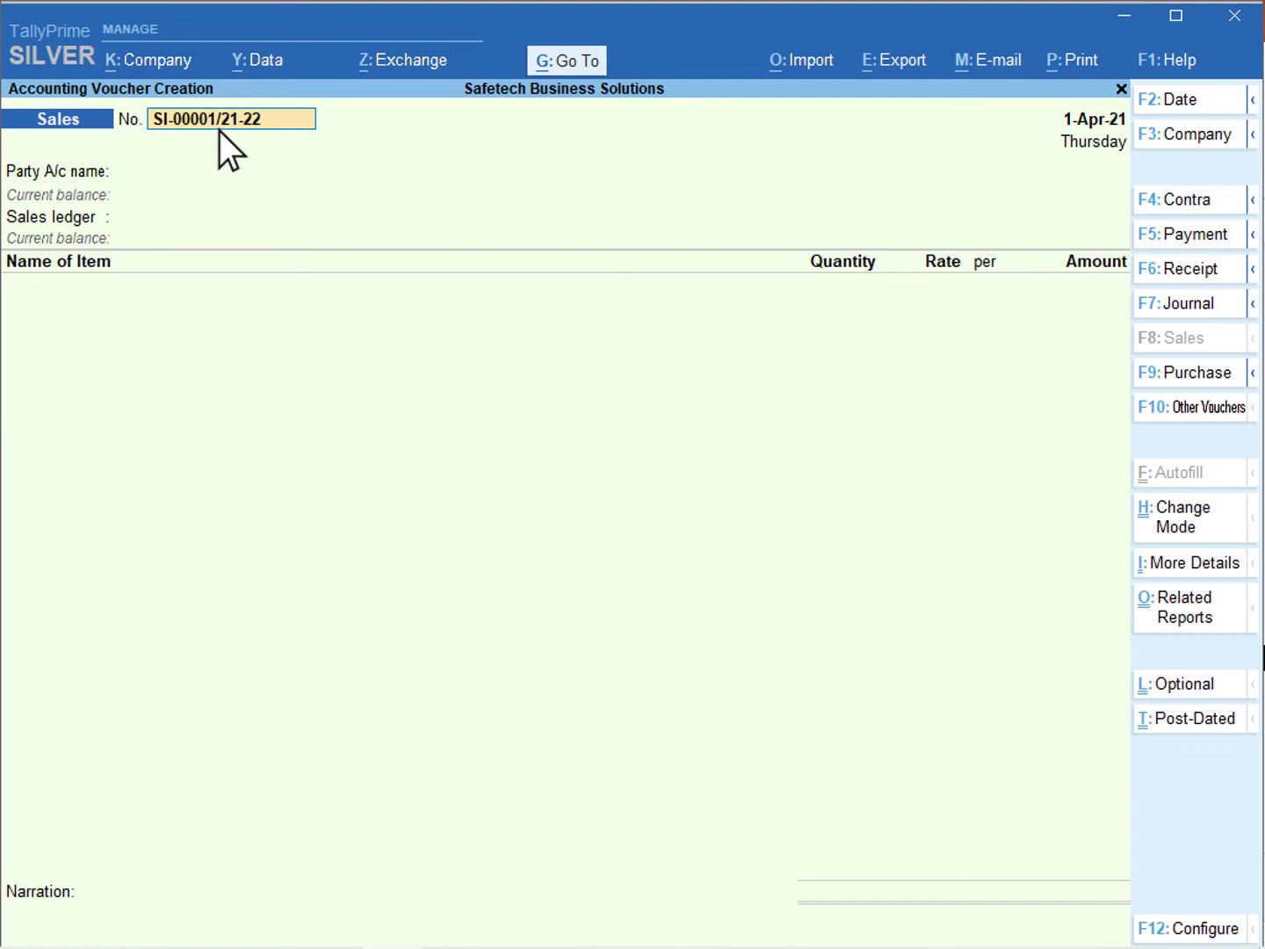
key(Return)
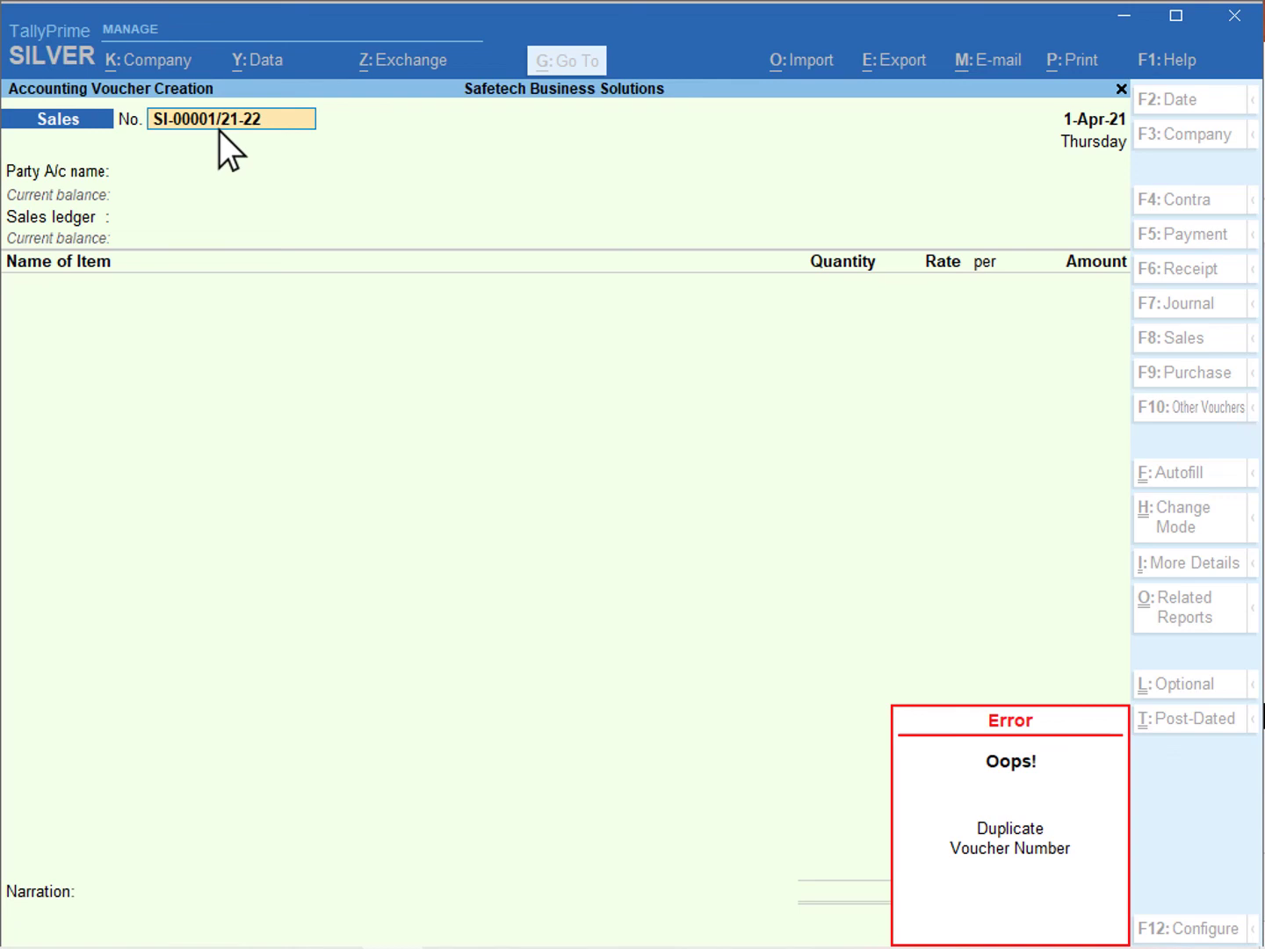
text(2)
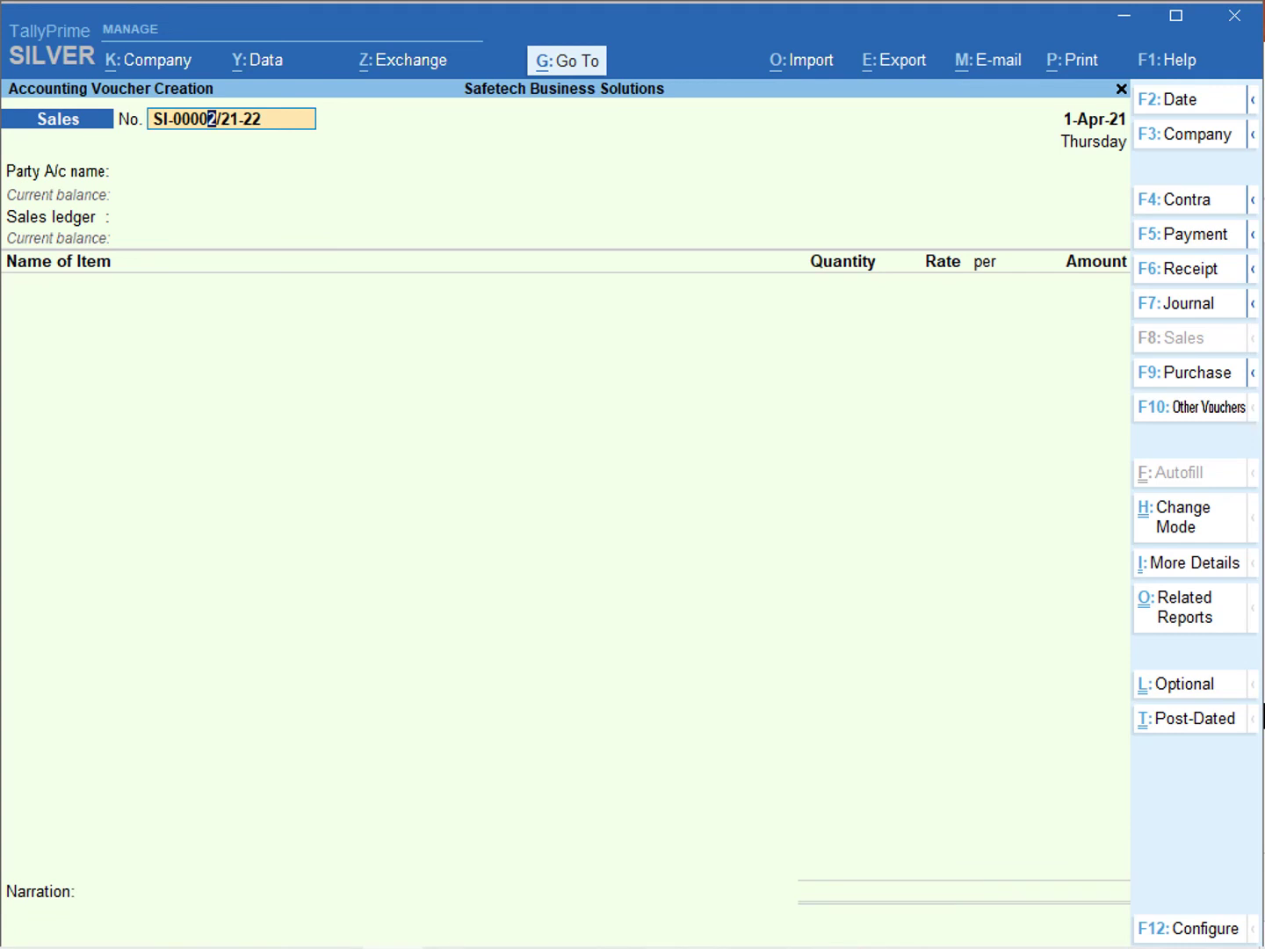
key(Return)
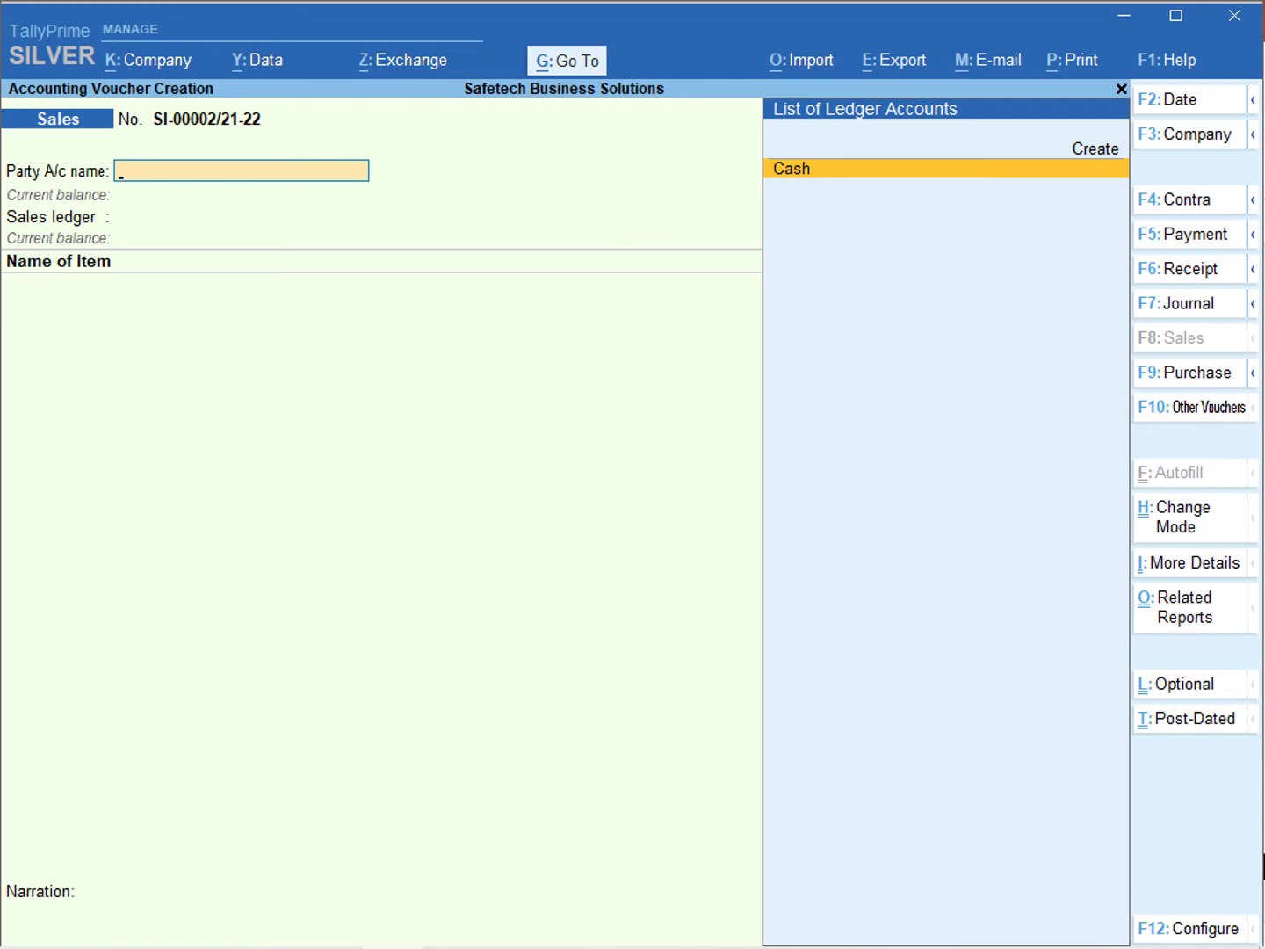
Change the period to run from 1-4-2021 to 31-3-2023.
click(1254, 104)
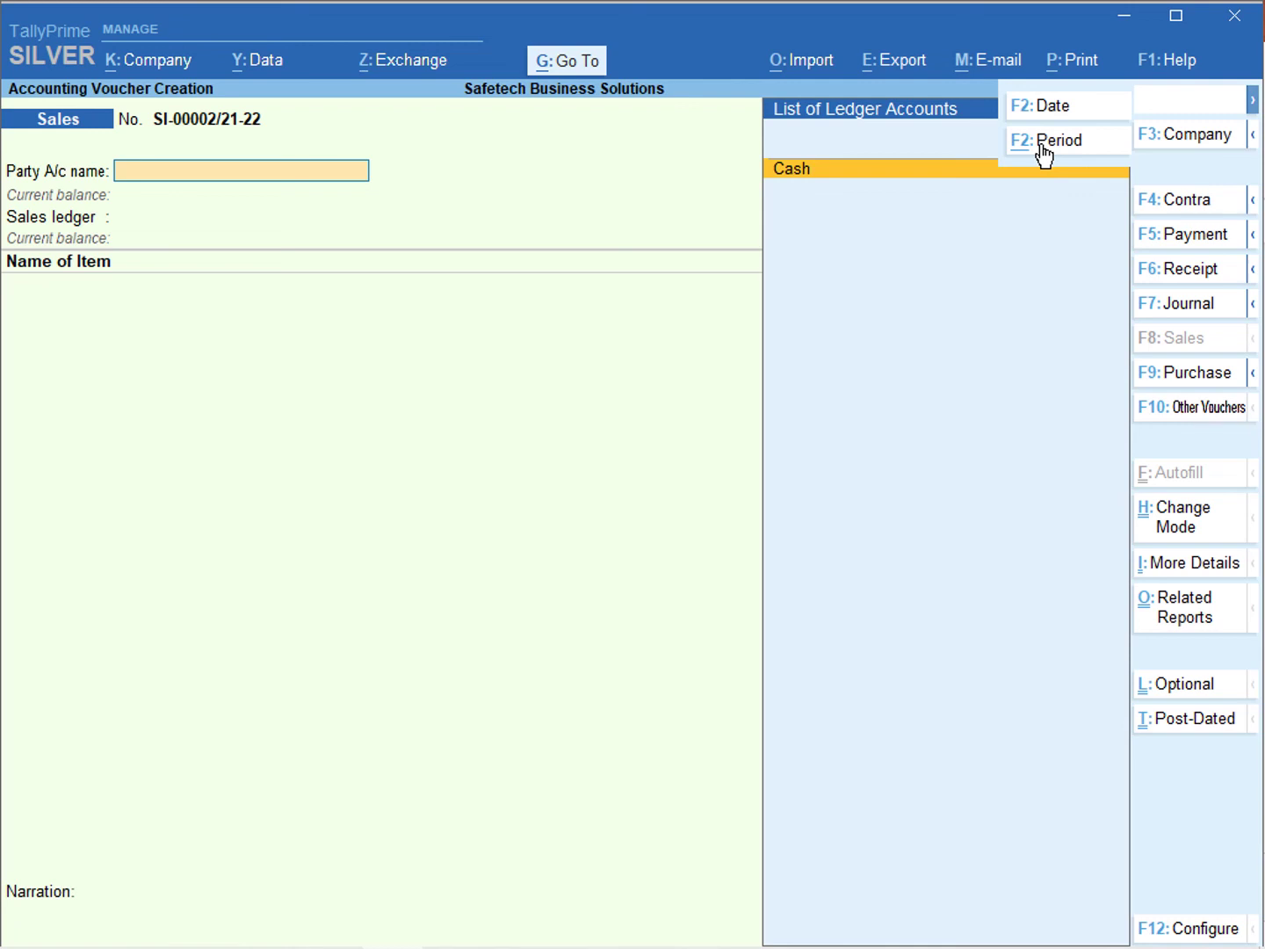
click(1045, 142)
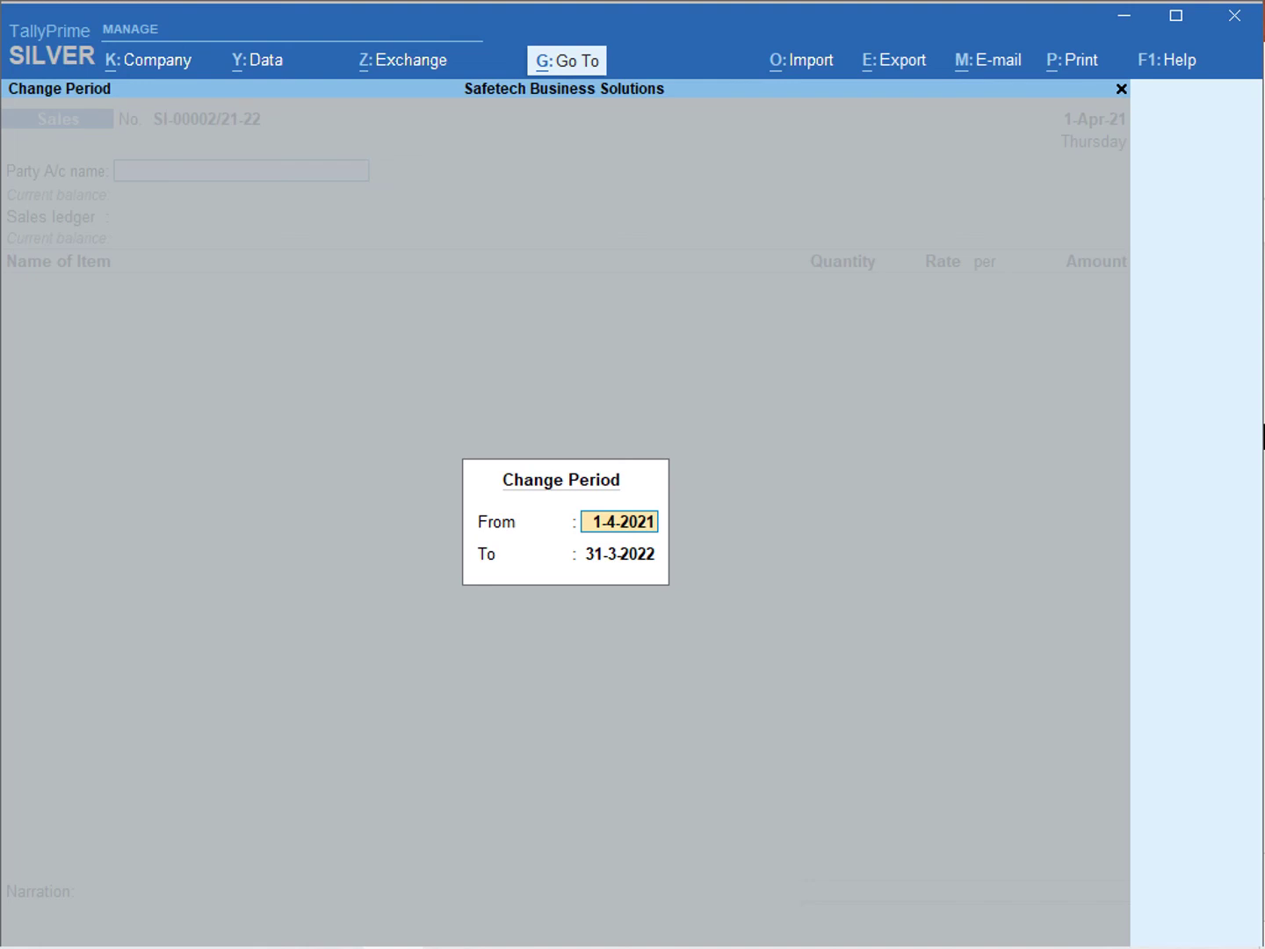
key(Return)
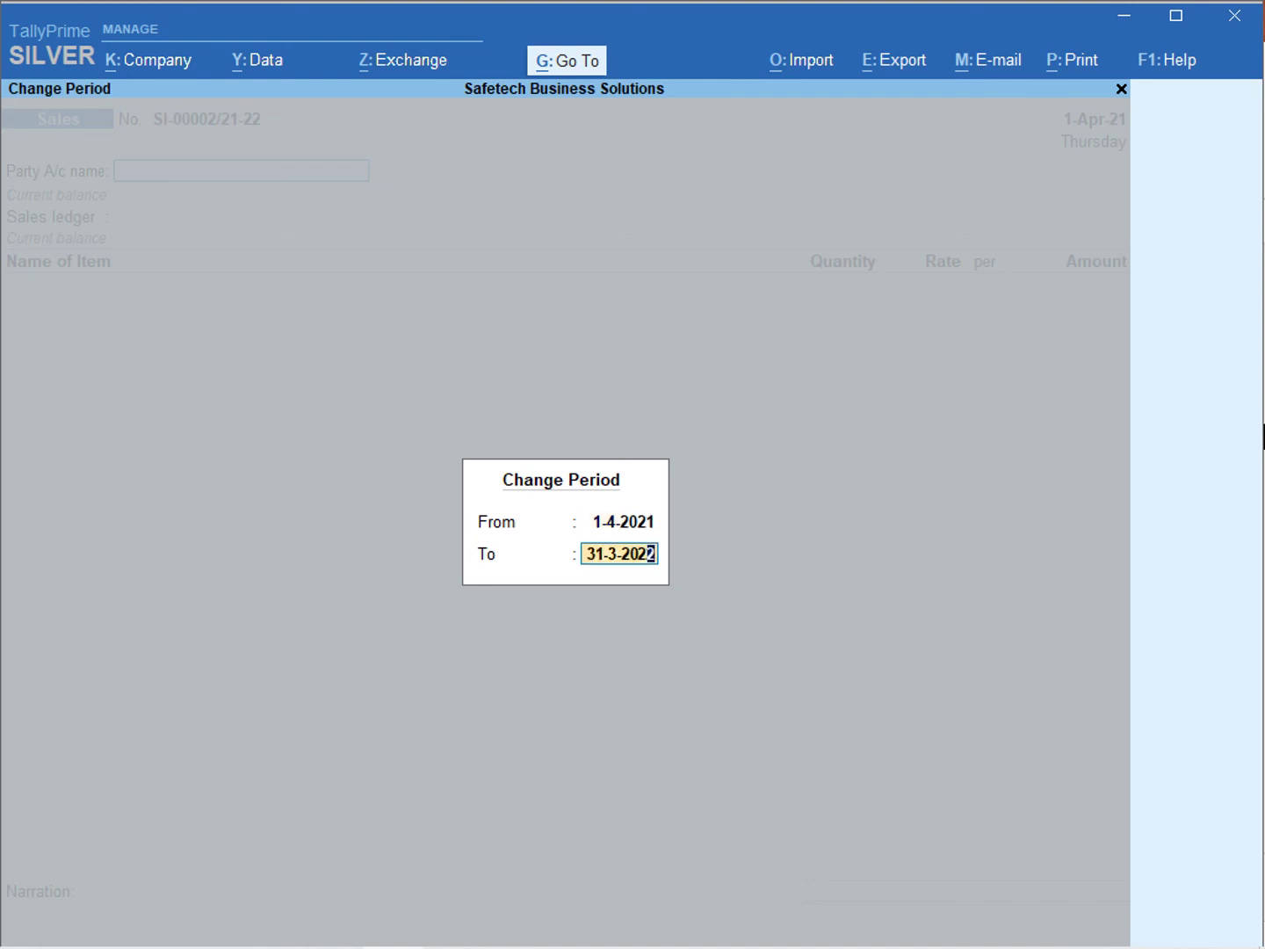
key(BackSpace)
text(3)
key(Return)
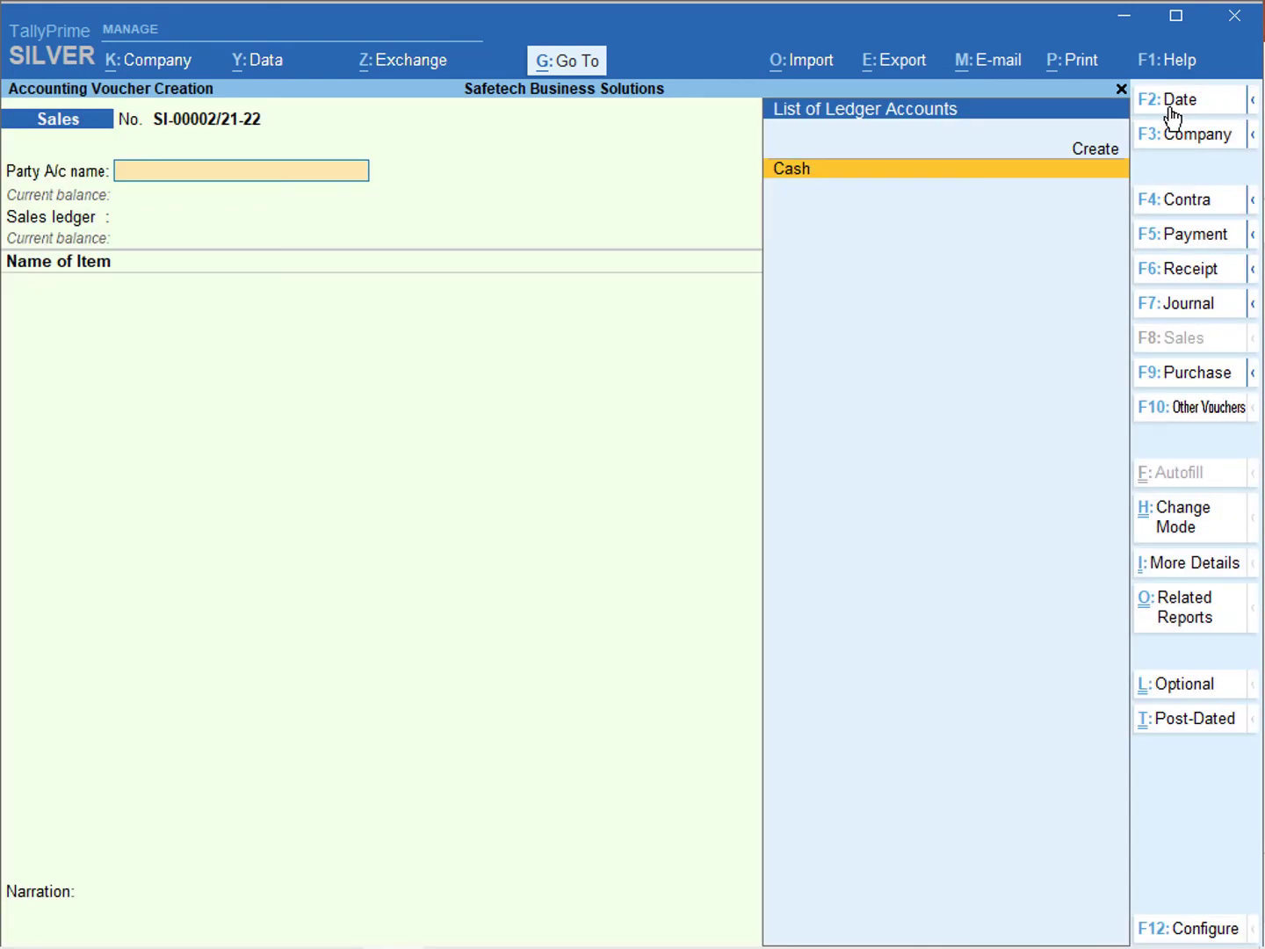
Set the sales voucher's date to 2-4-2022.
click(1174, 117)
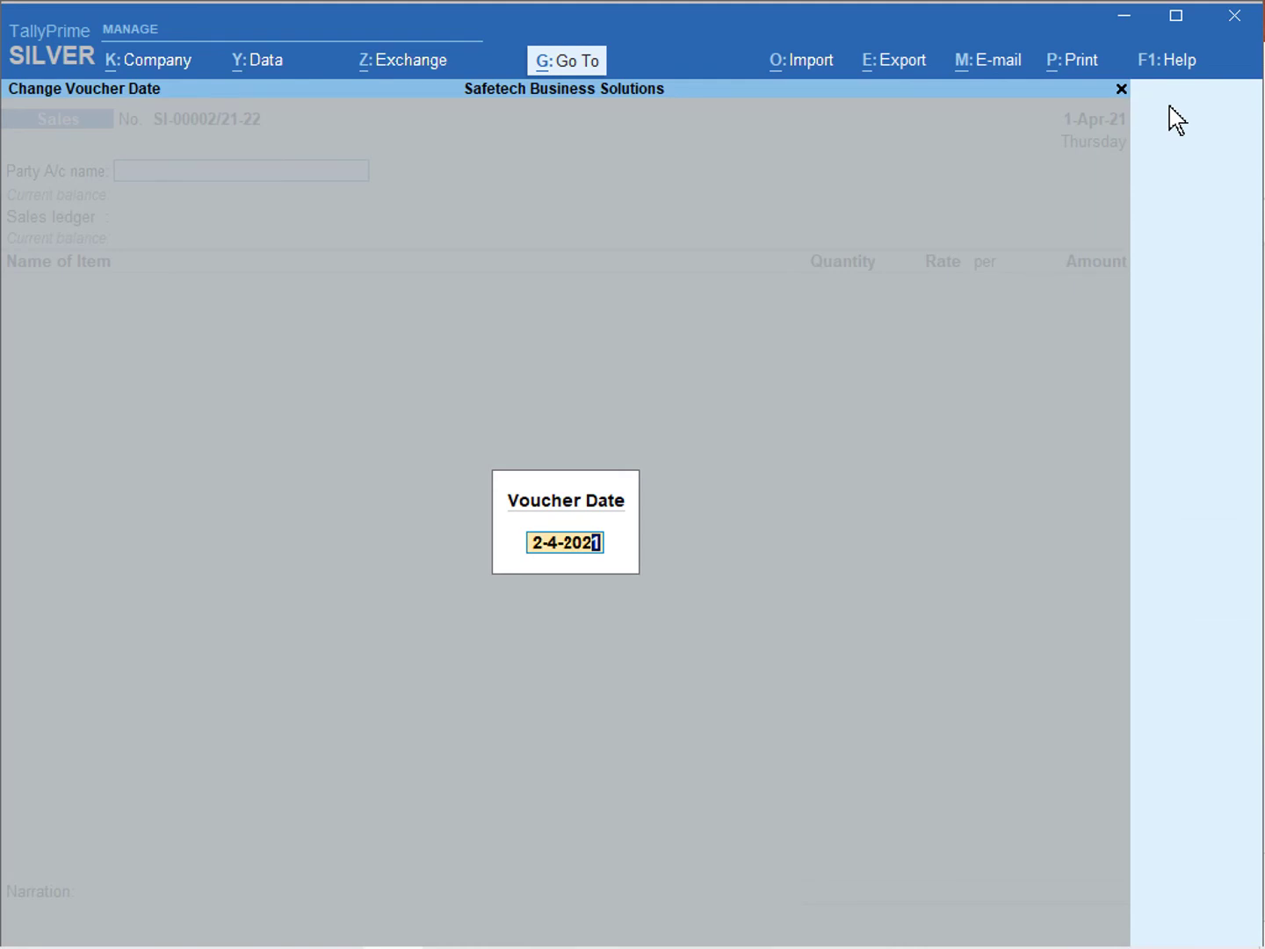
text(2)
key(Return)
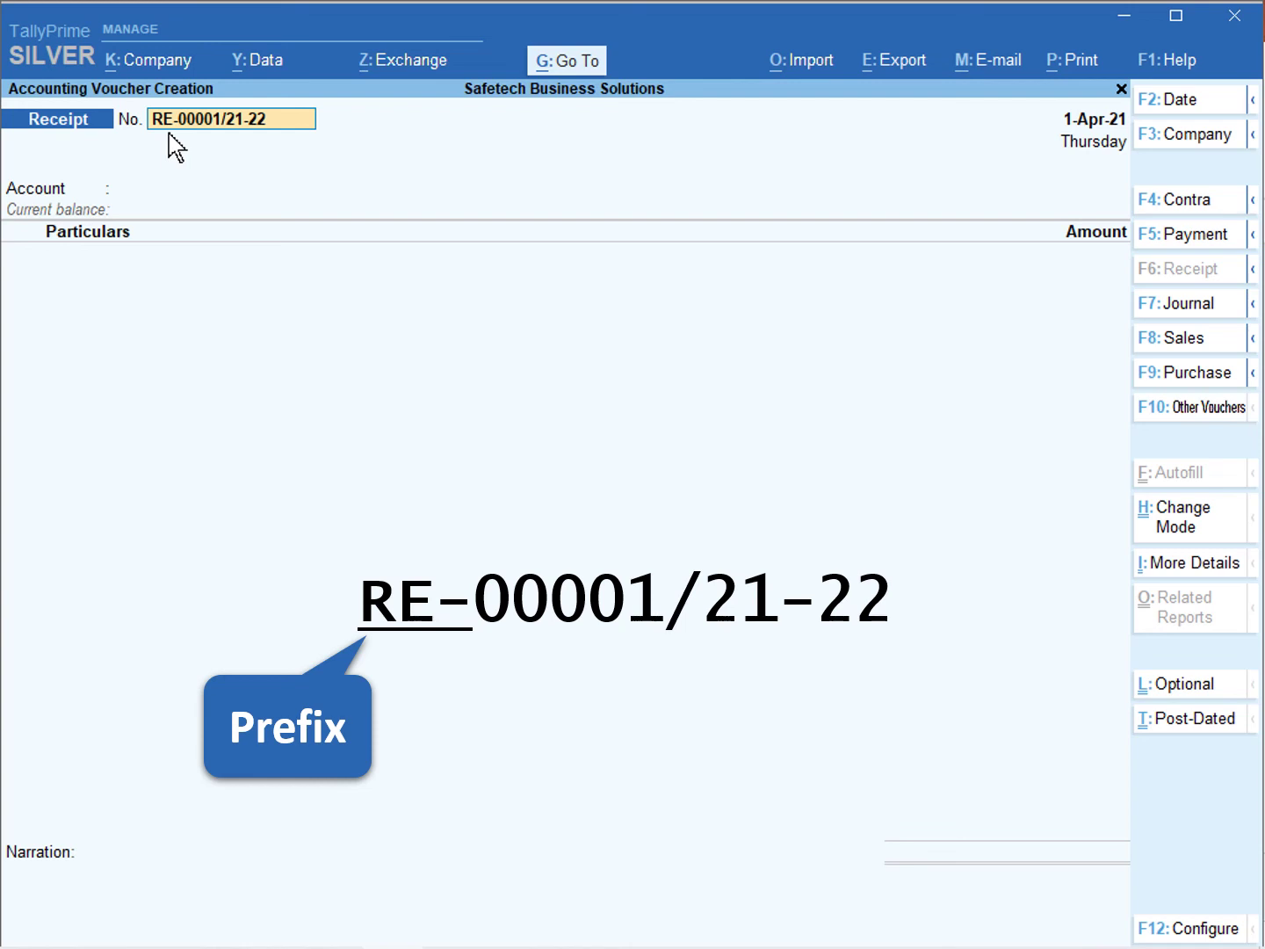
Switch through the Debit Note, Credit Note and Journal vouchers to compare their voucher number prefixes.
key(F5)
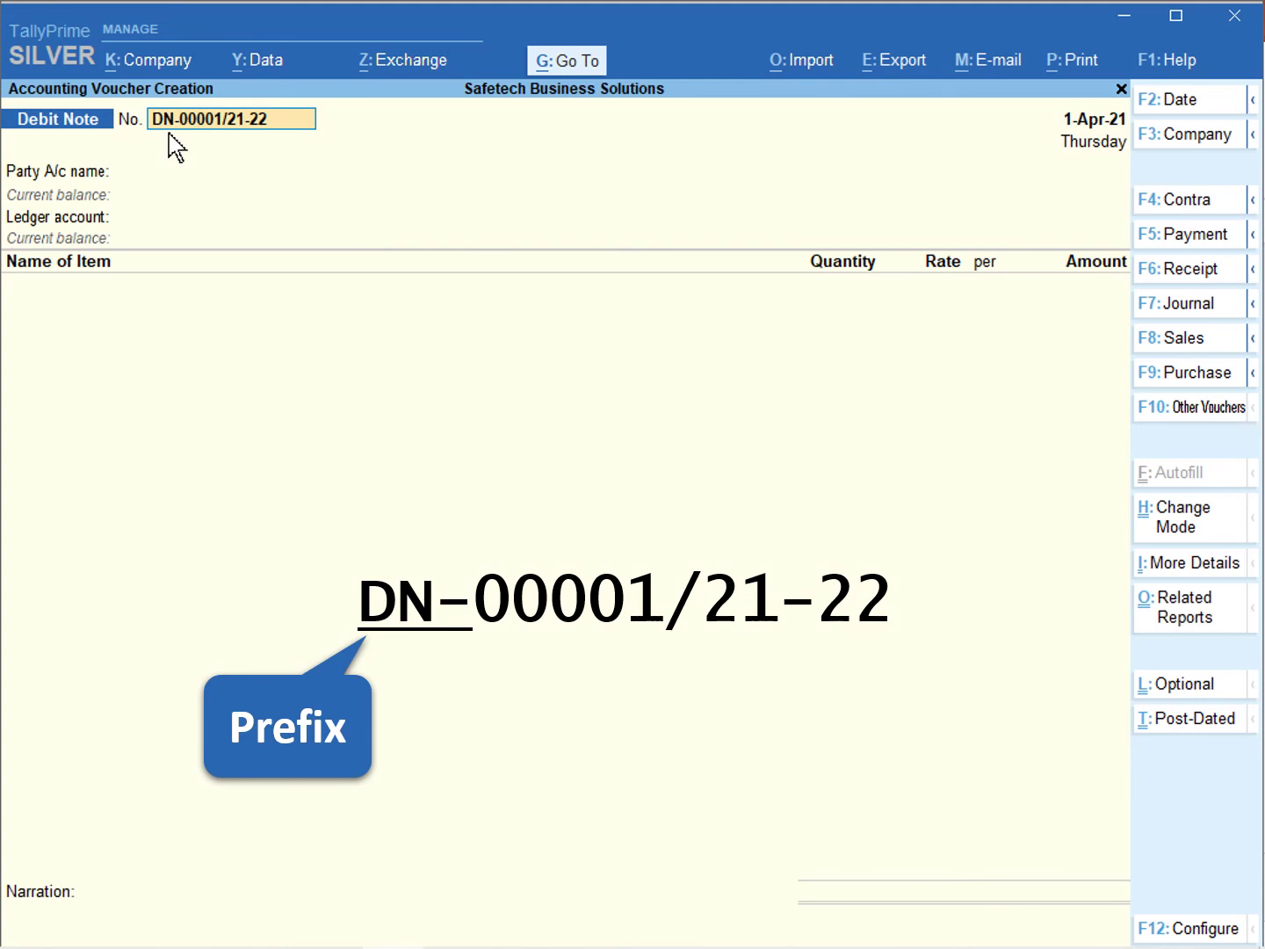
key(alt+F6)
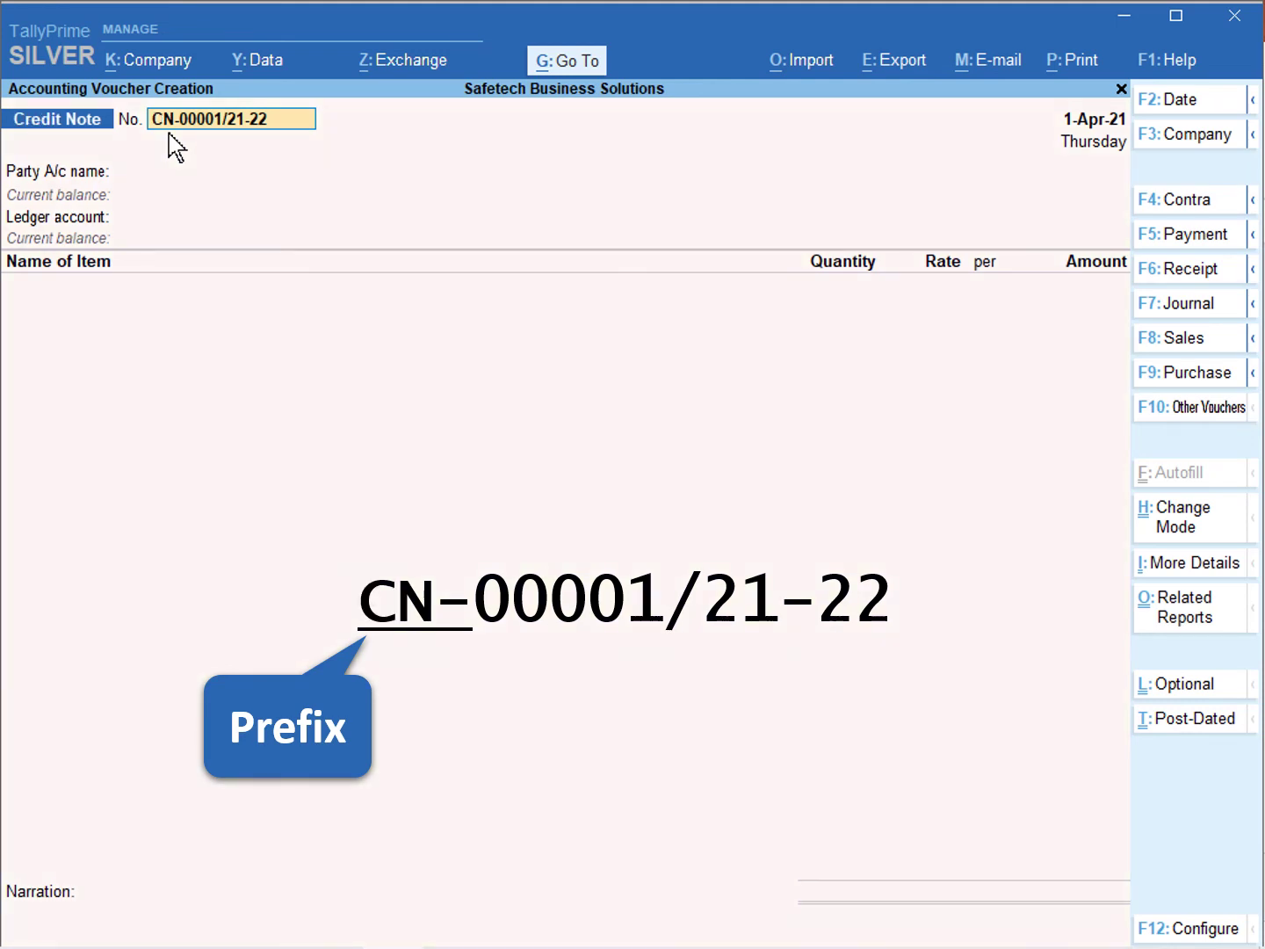
key(F7)
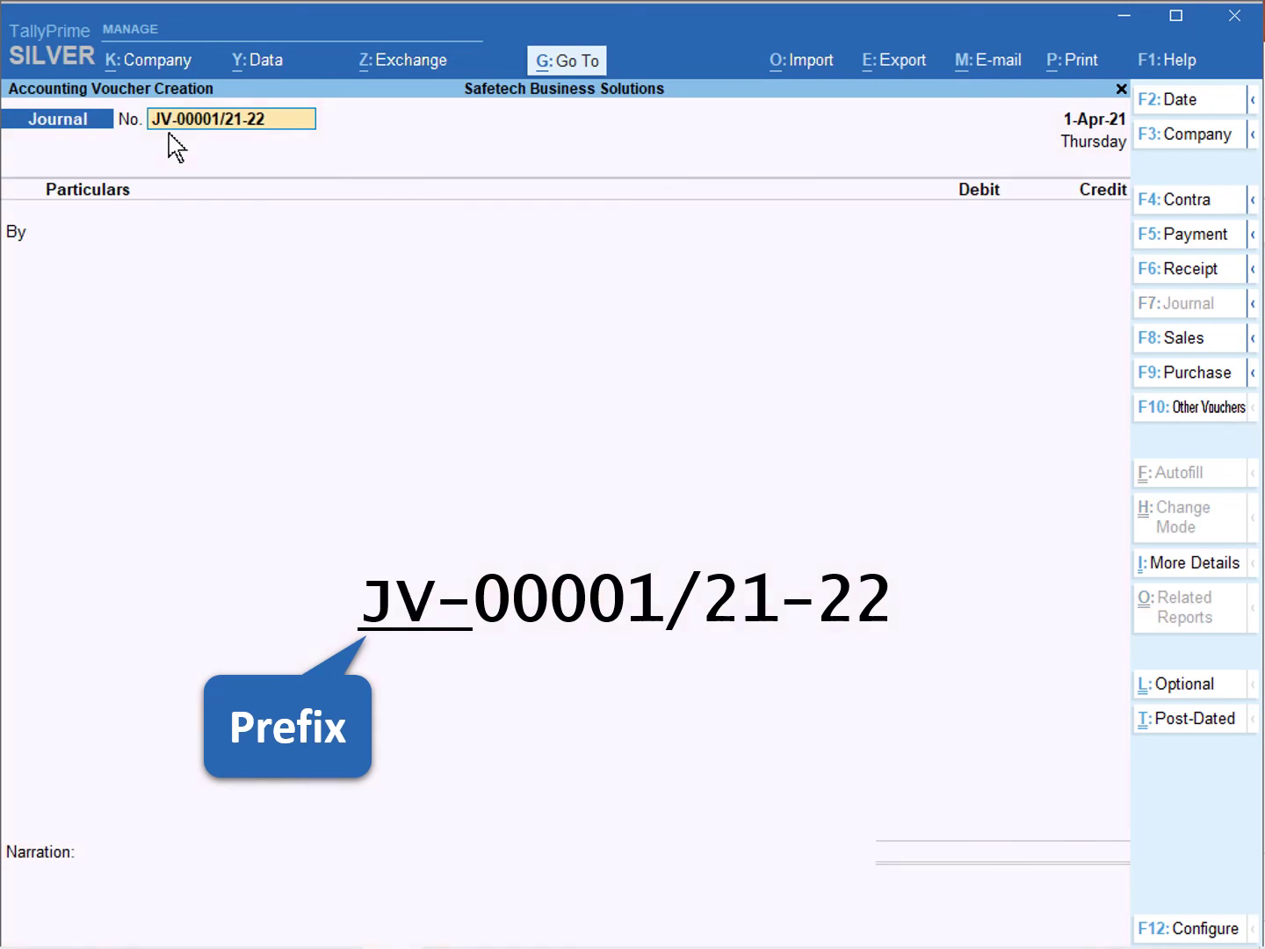